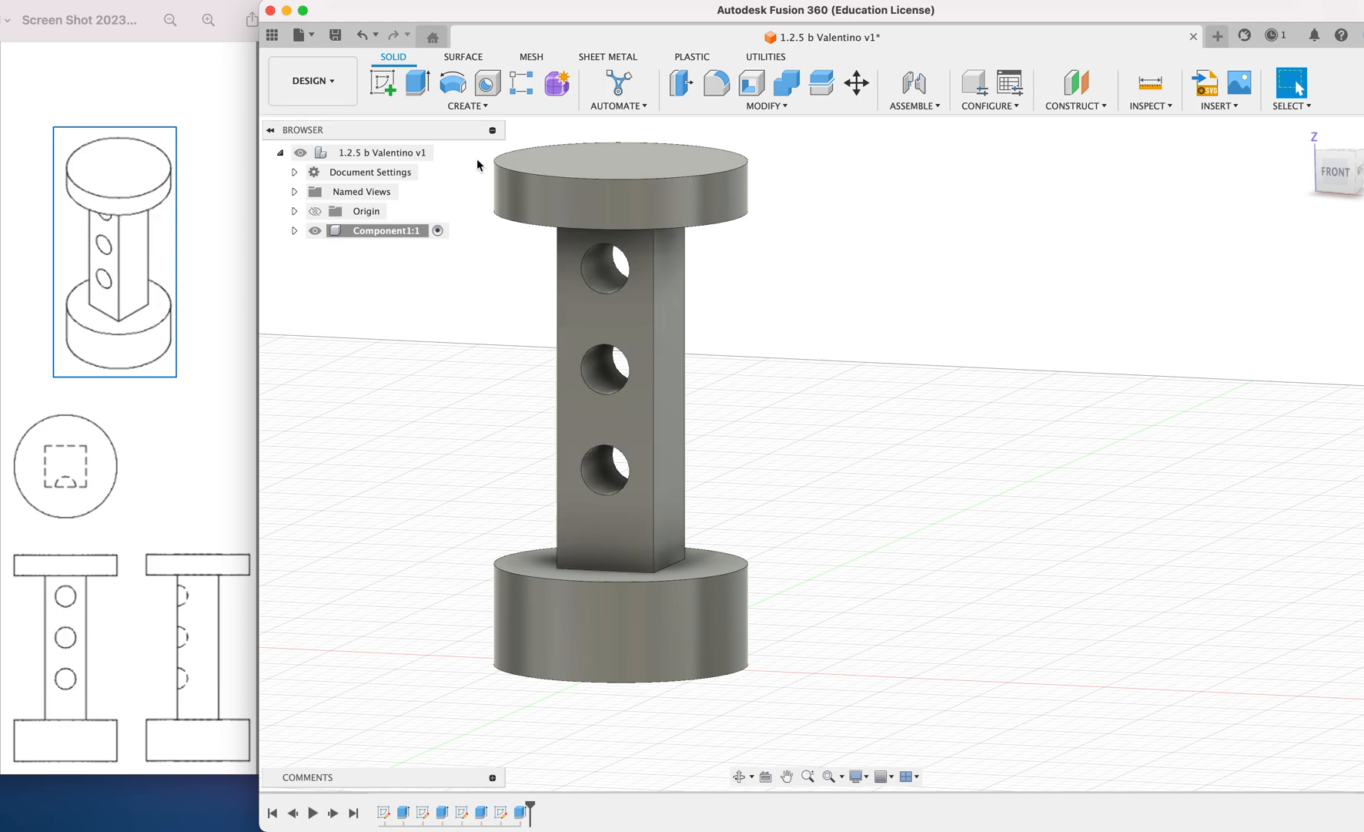
Step: Save the current design version, and save a copy whose name has the letter b replaced by c
left_click(341, 42)
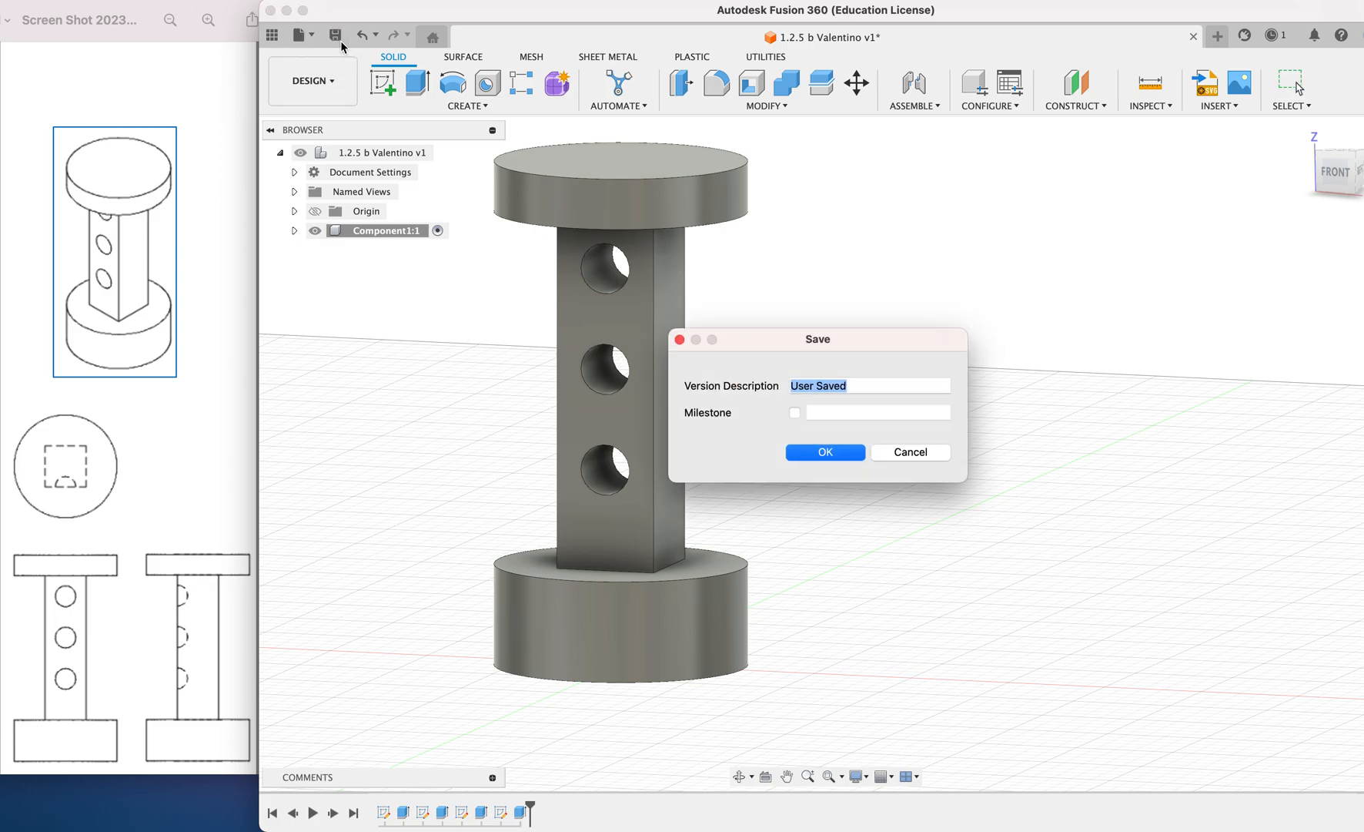
left_click(841, 454)
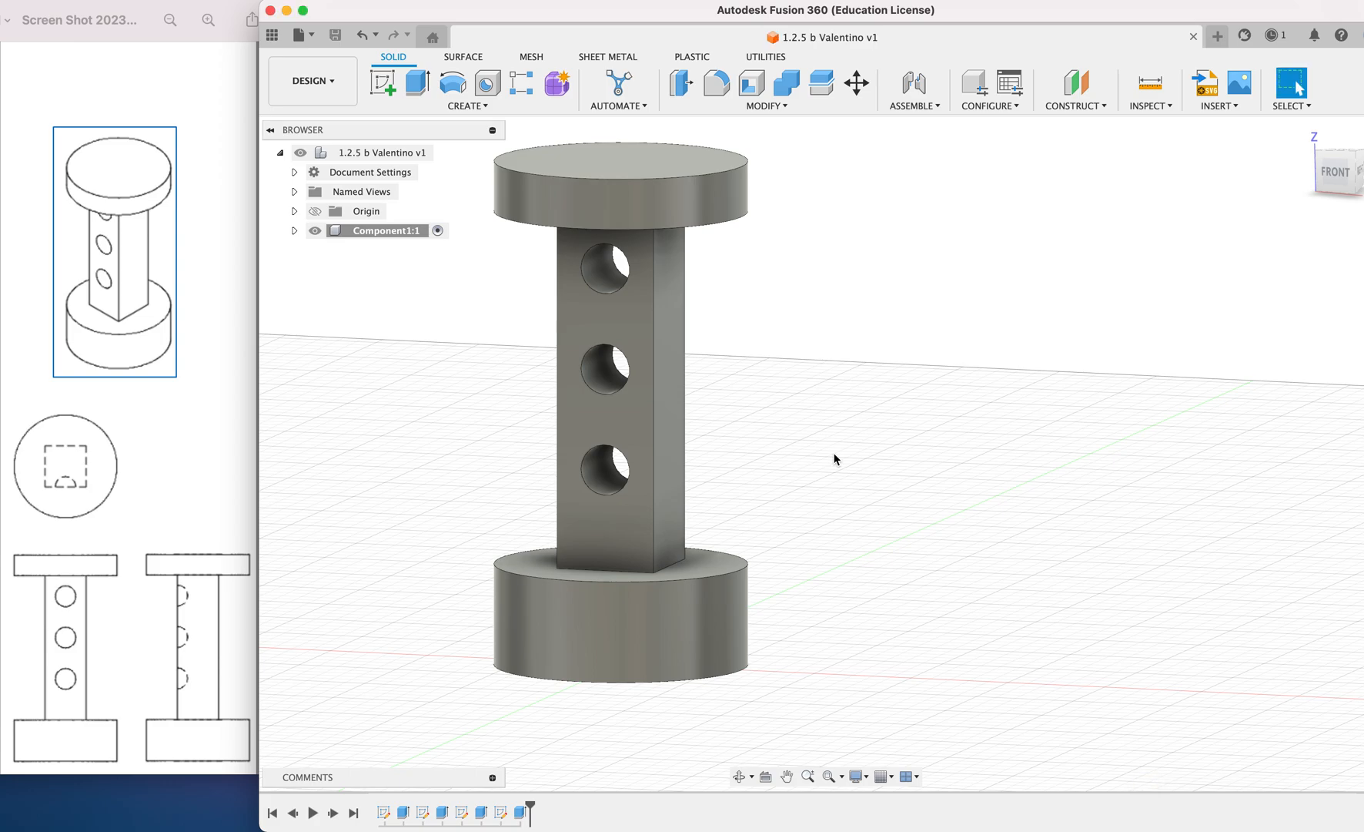
left_click(299, 35)
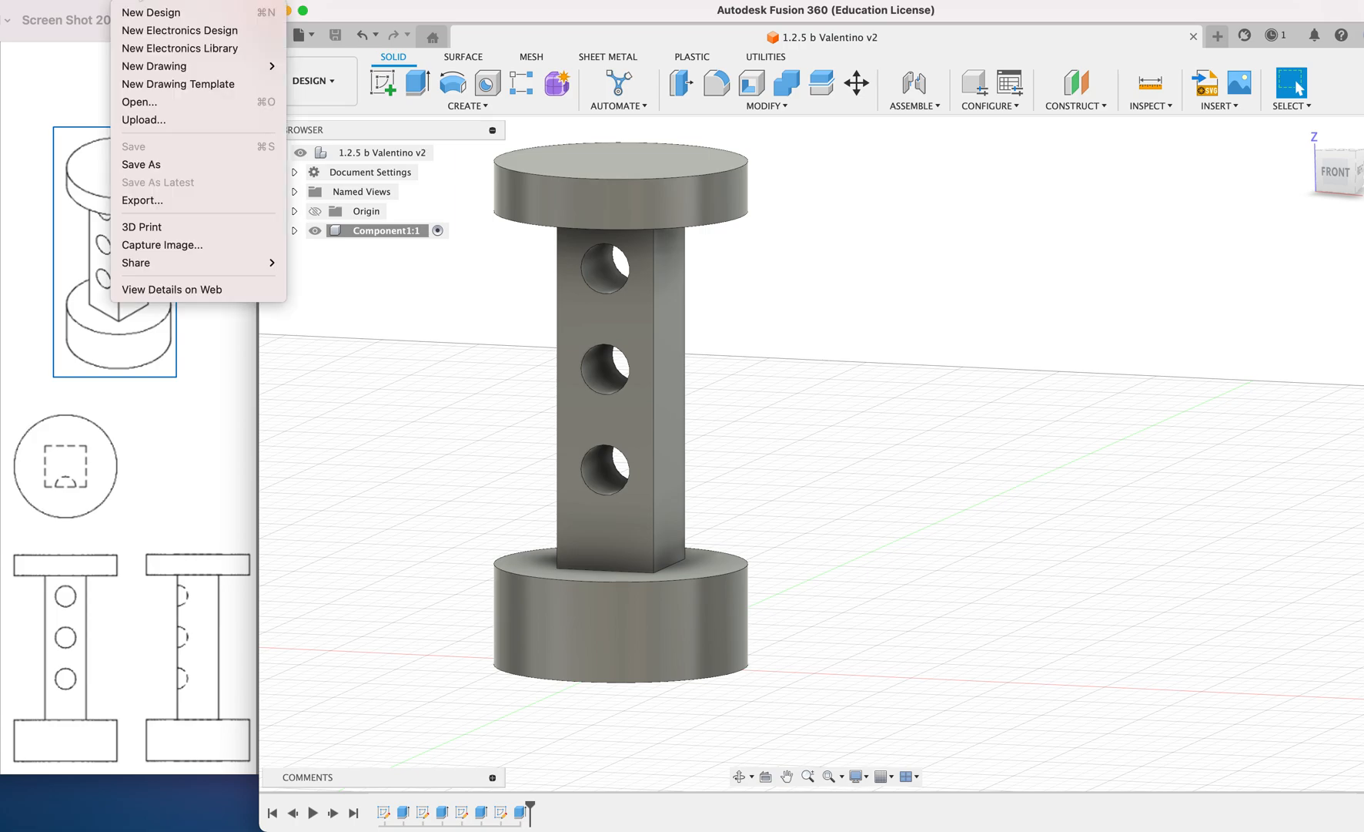
left_click(192, 165)
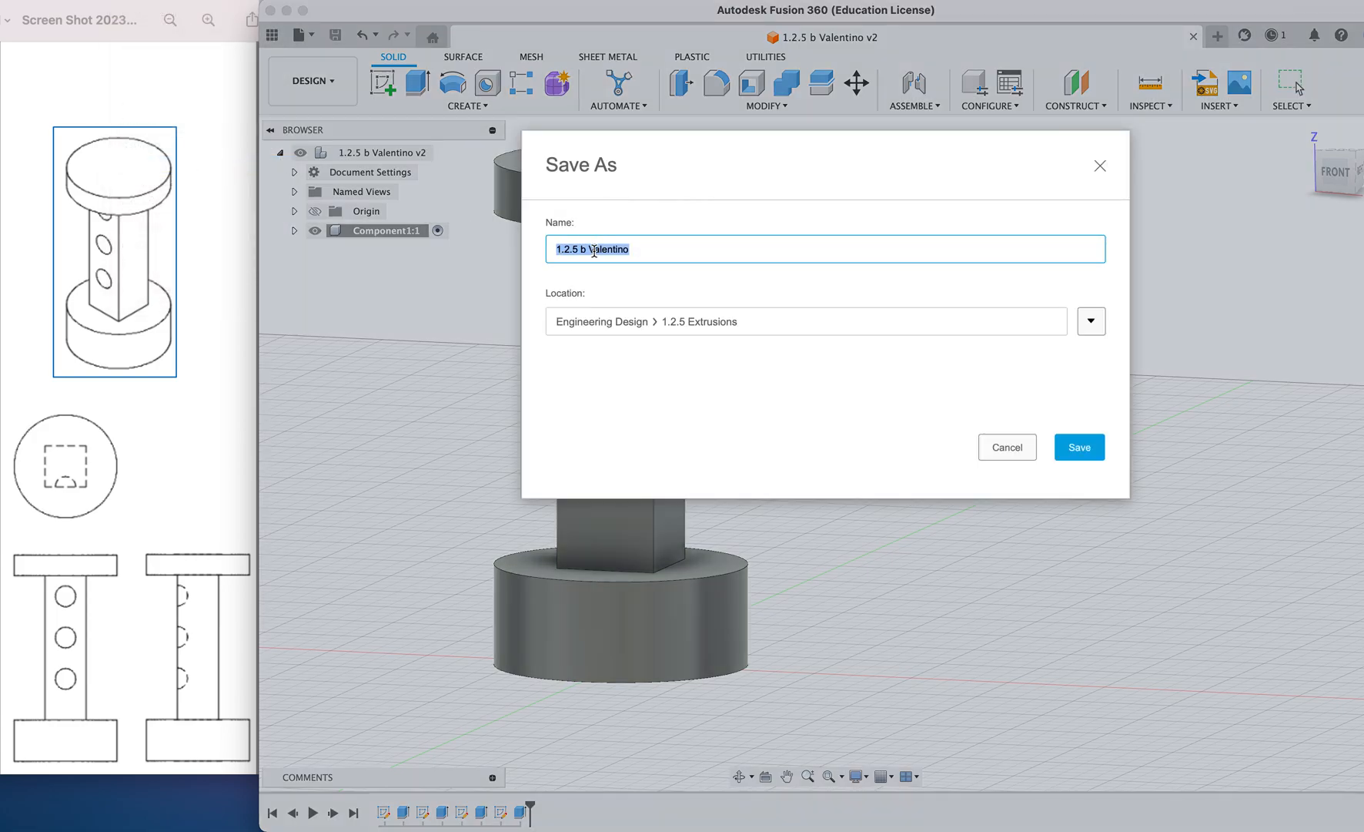
left_click(593, 250)
key("BackSpace")
key("BackSpace")
type("c")
left_click(1078, 449)
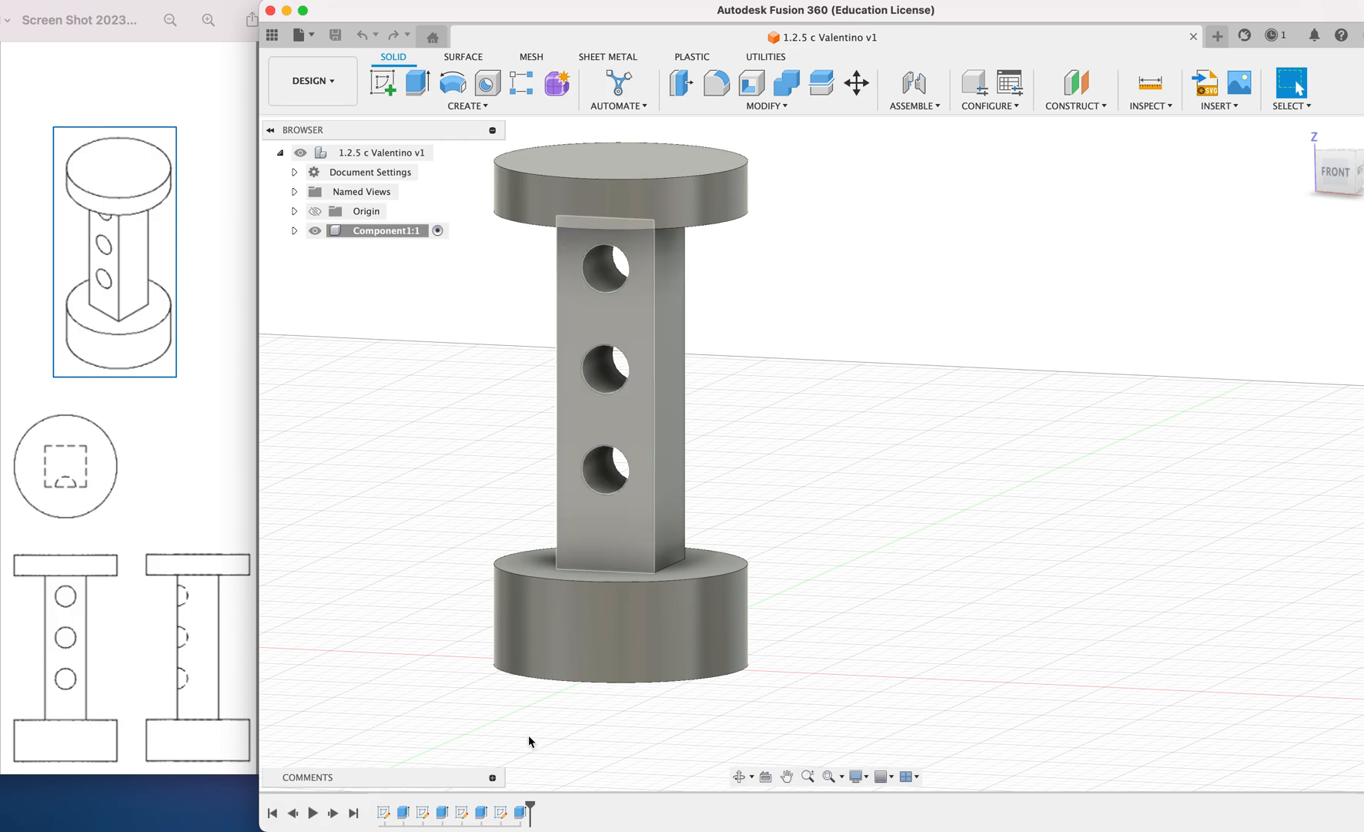
Step: Delete the extruded cut that makes the column's three holes, along with its circle sketch
left_click(522, 818)
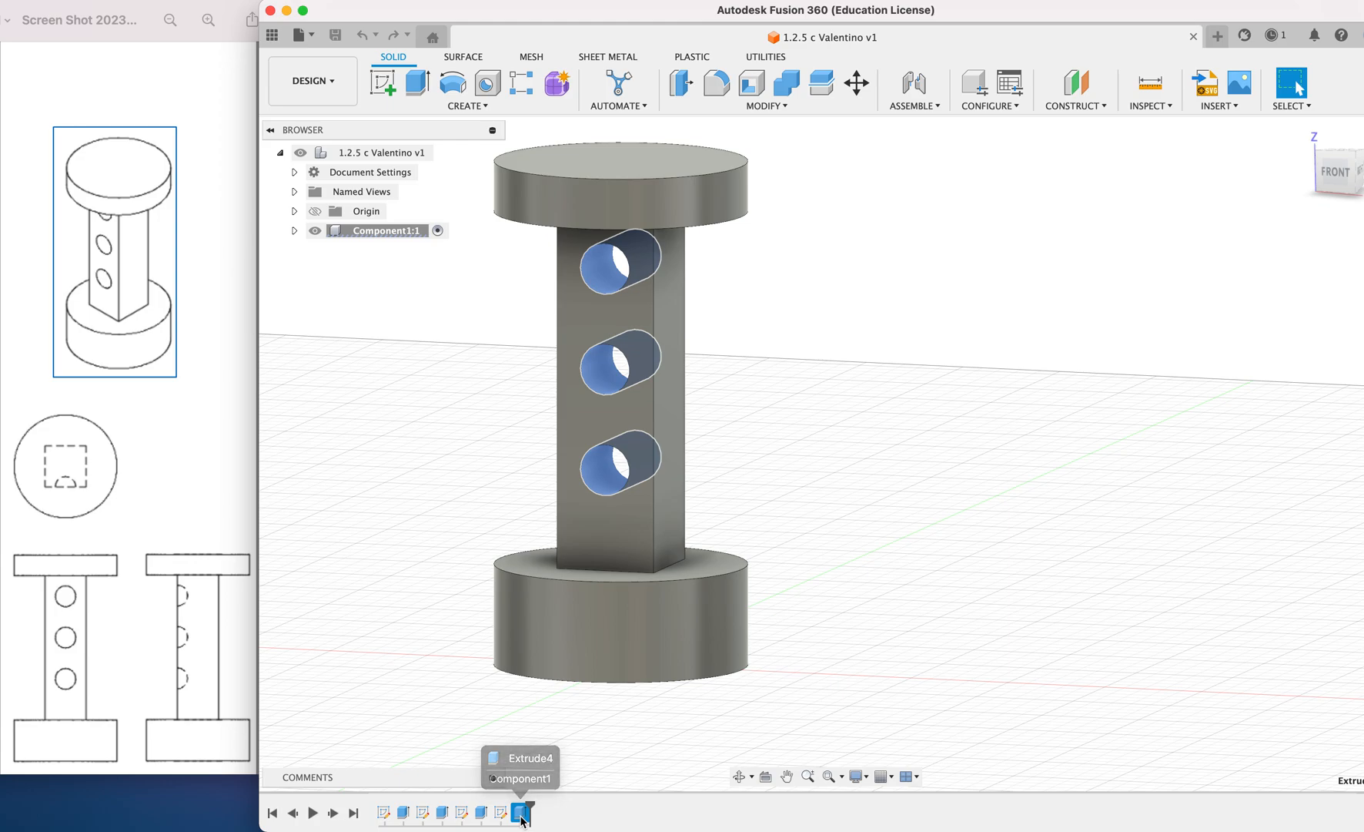
right_click(522, 816)
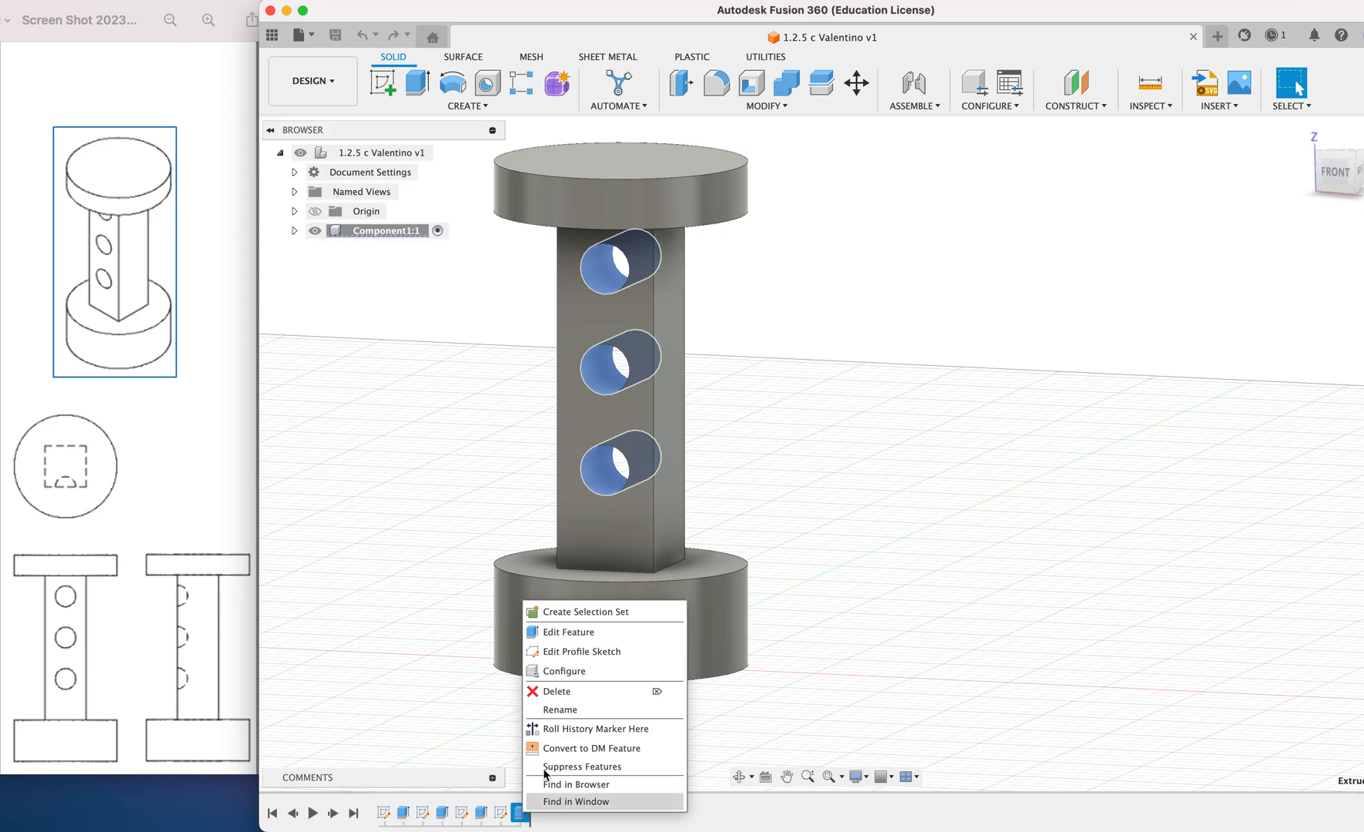
left_click(572, 691)
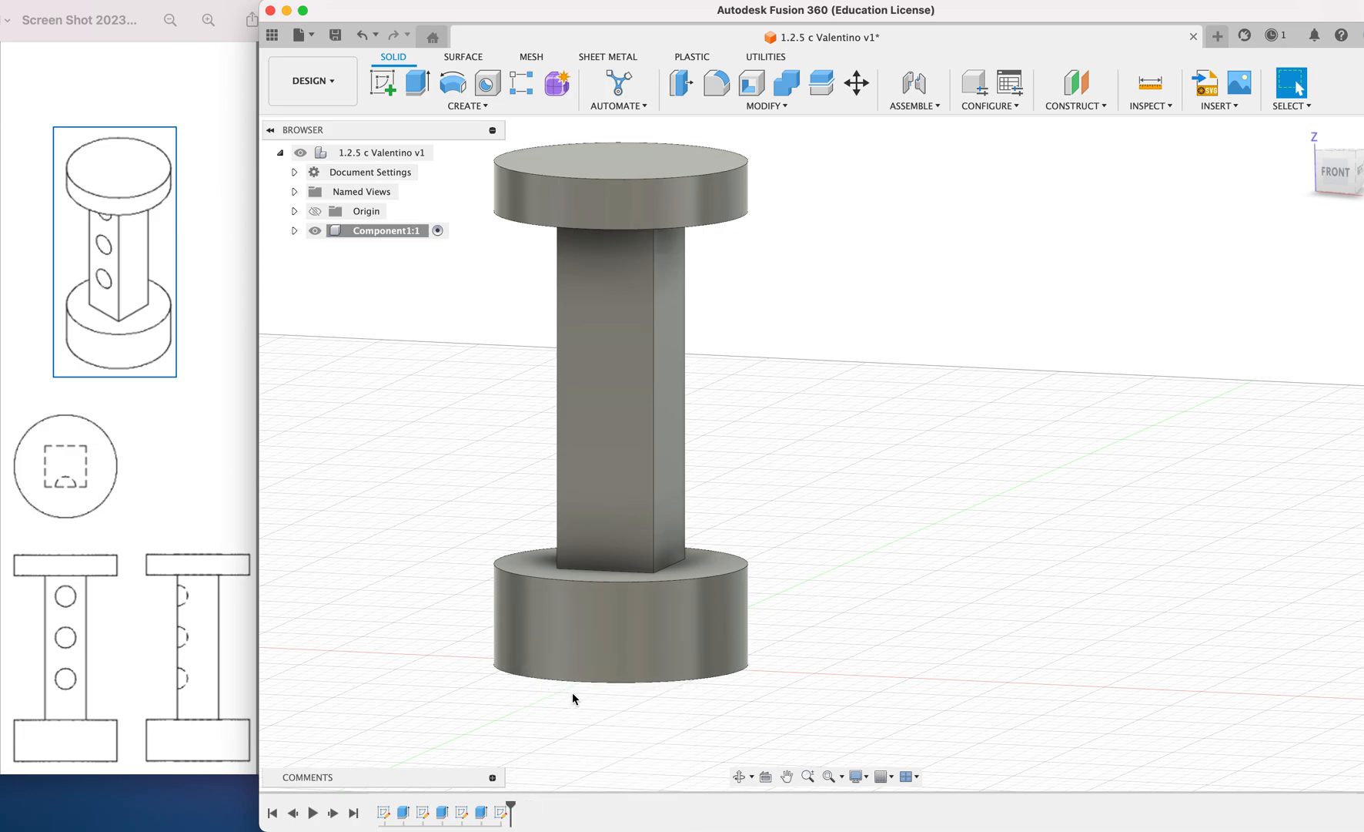
left_click(502, 814)
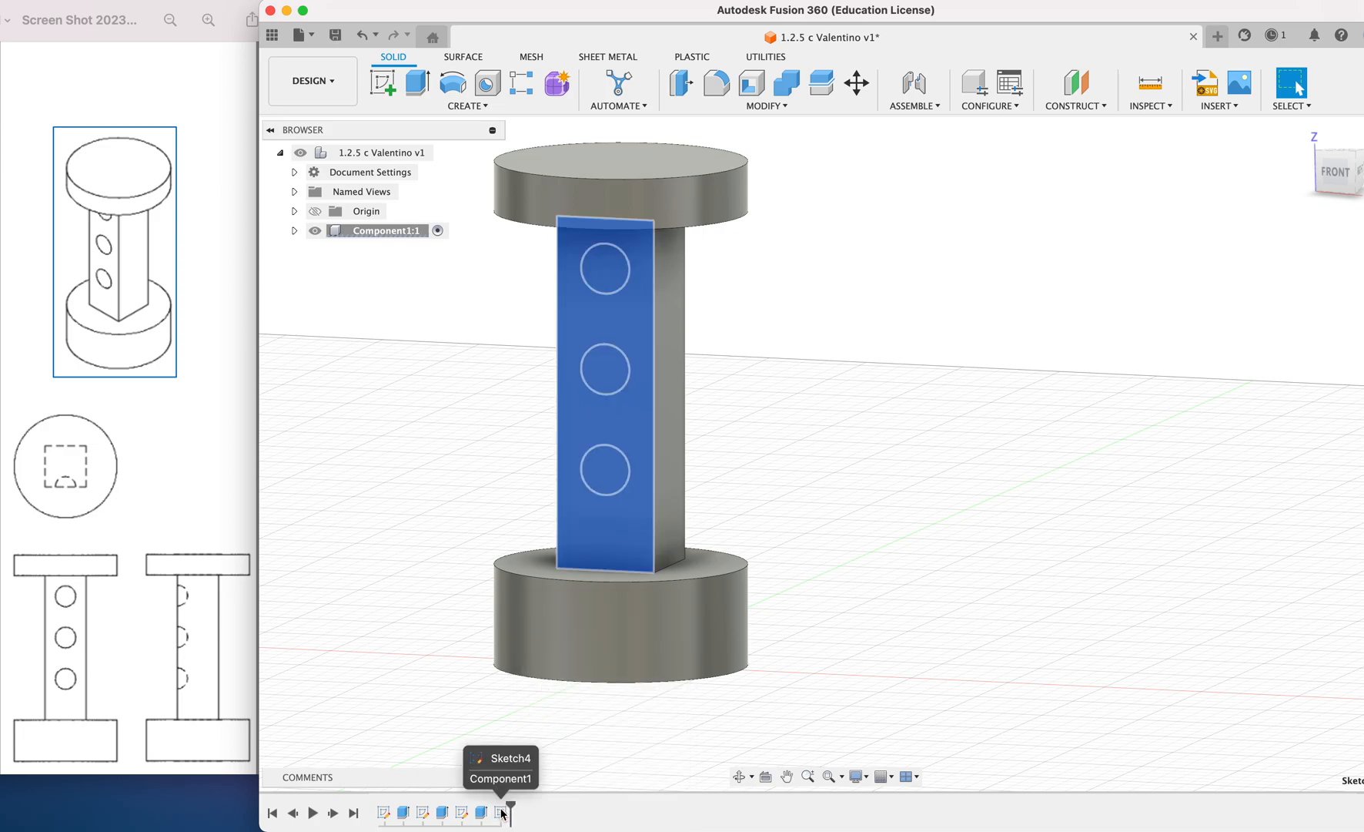
right_click(502, 814)
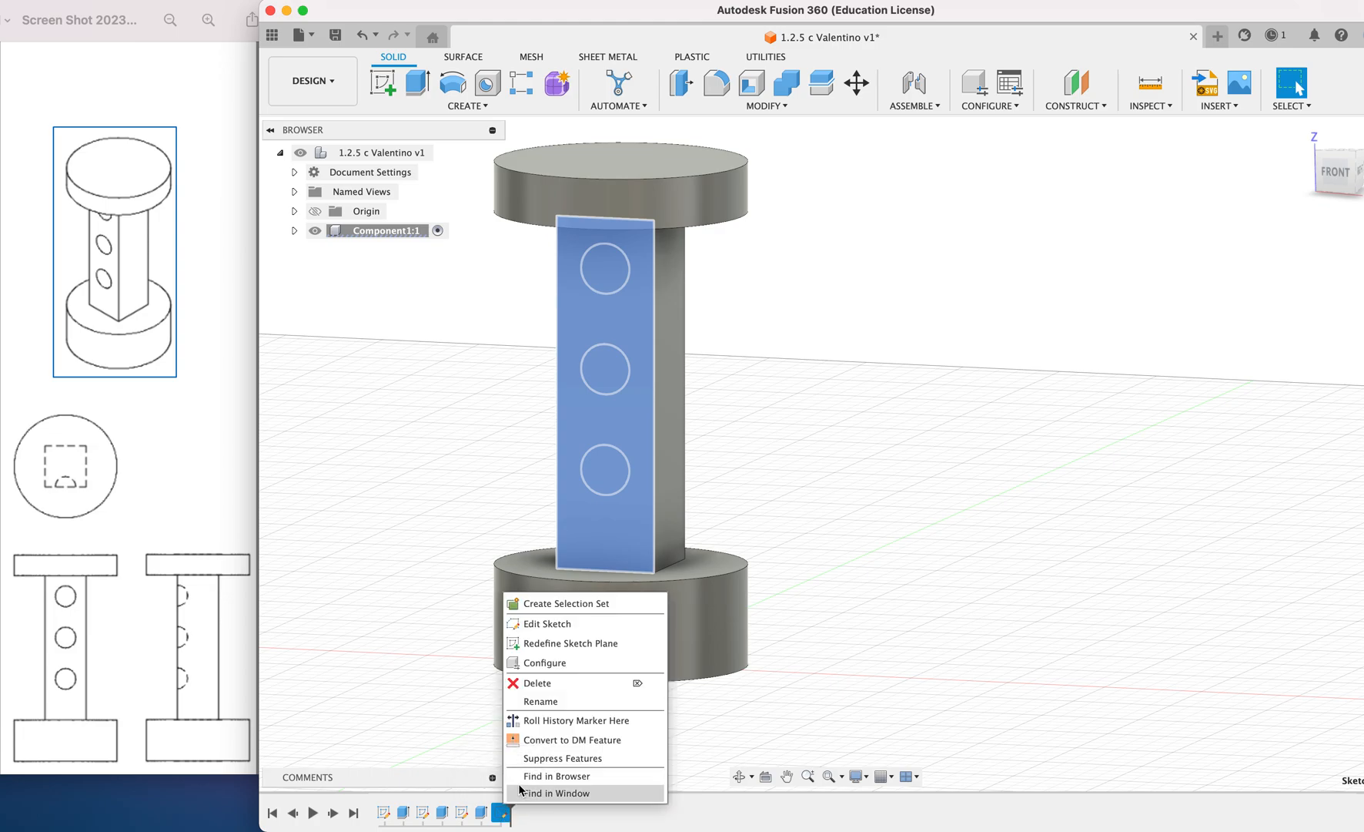
left_click(553, 683)
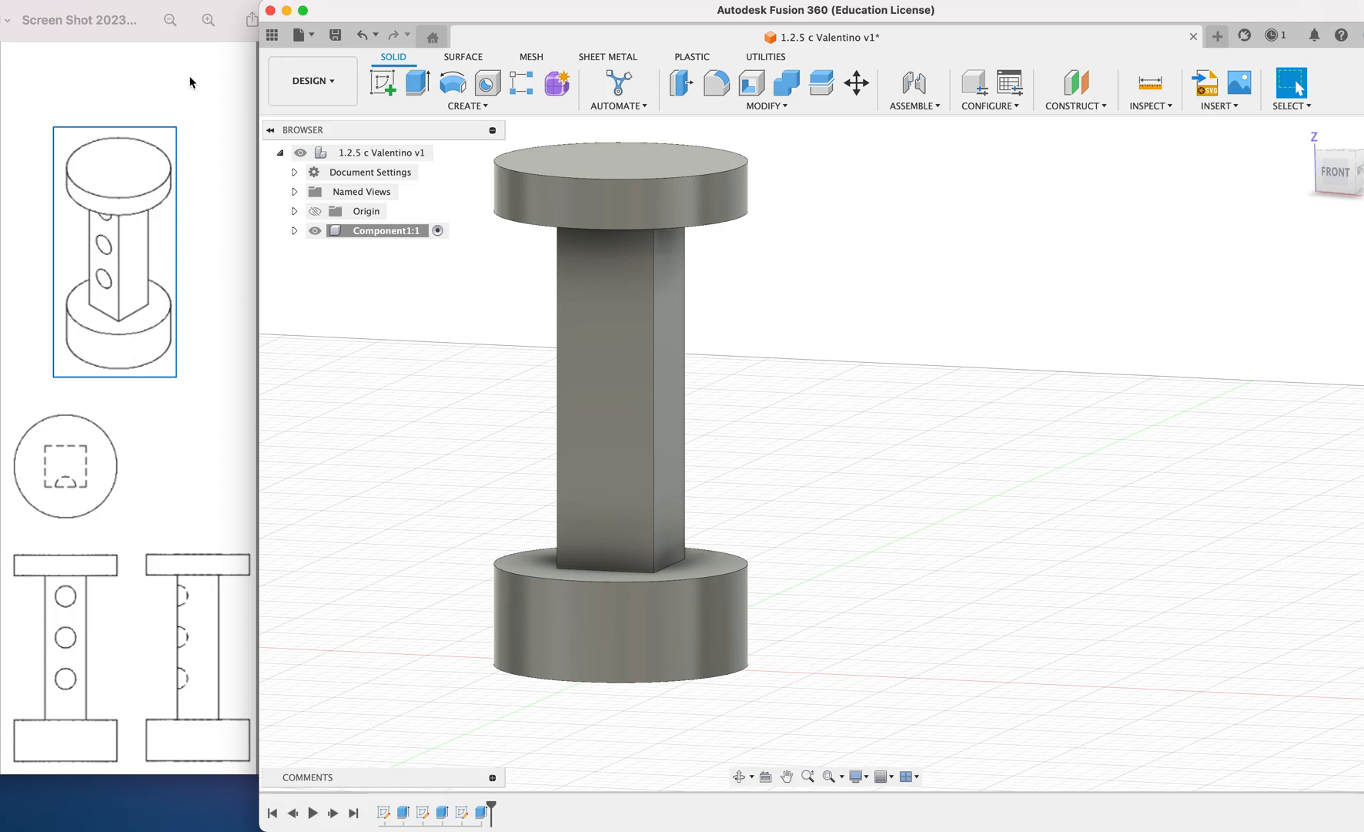
Step: Arrange the 1.2.5b reference drawing beside the model and enlarge it to examine the hole dimensions
left_click_drag(339, 16, 491, 29)
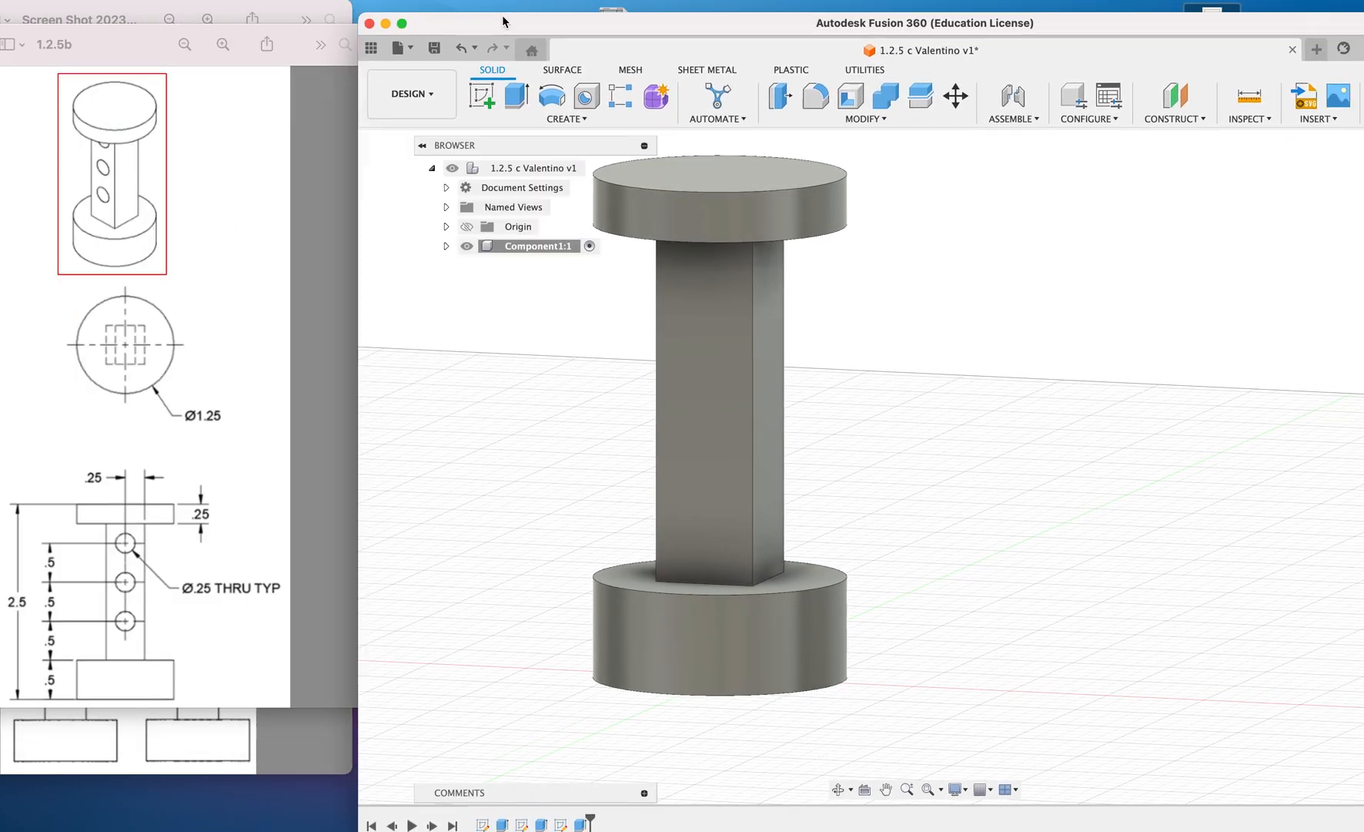
left_click_drag(504, 22, 357, 17)
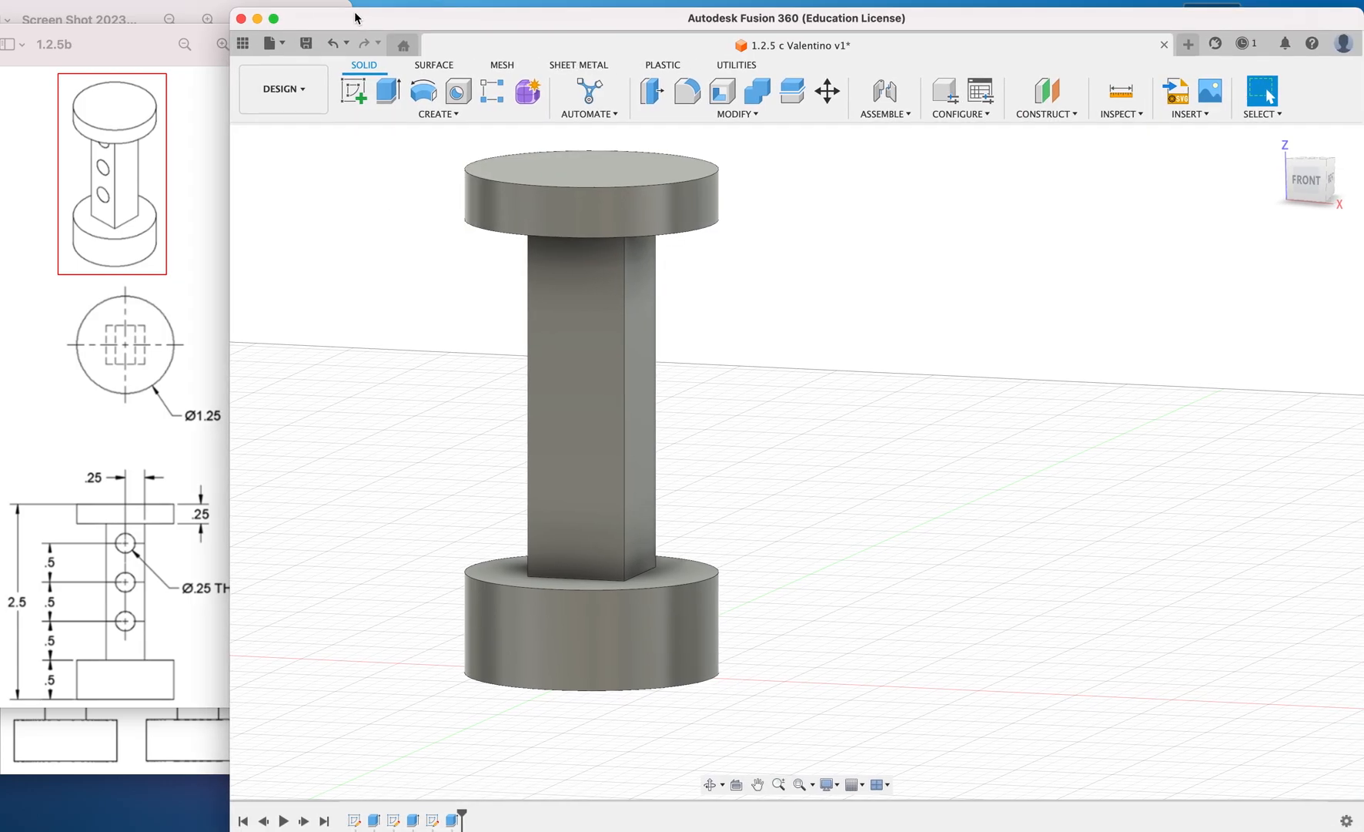
left_click(136, 707)
left_click(222, 43)
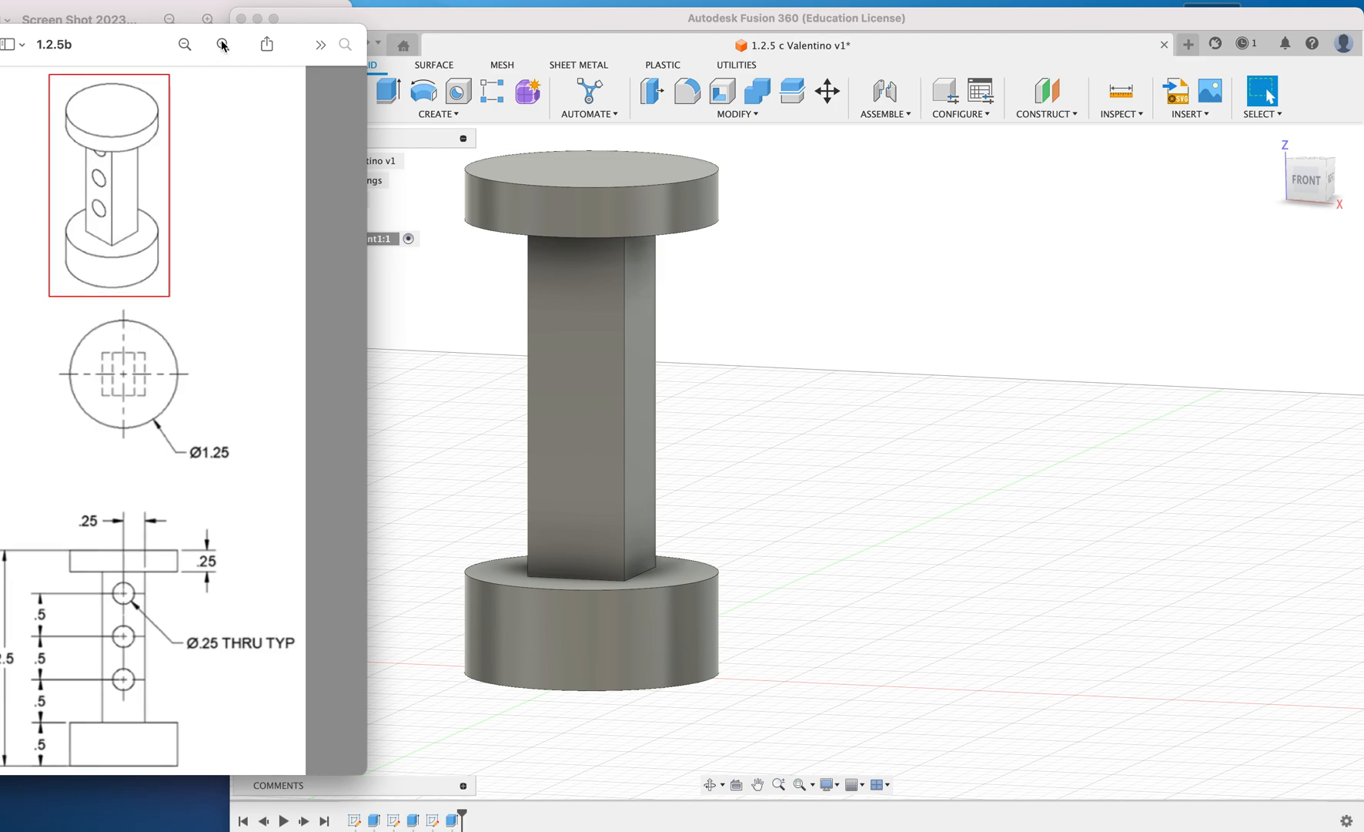
left_click_drag(156, 36, 184, 18)
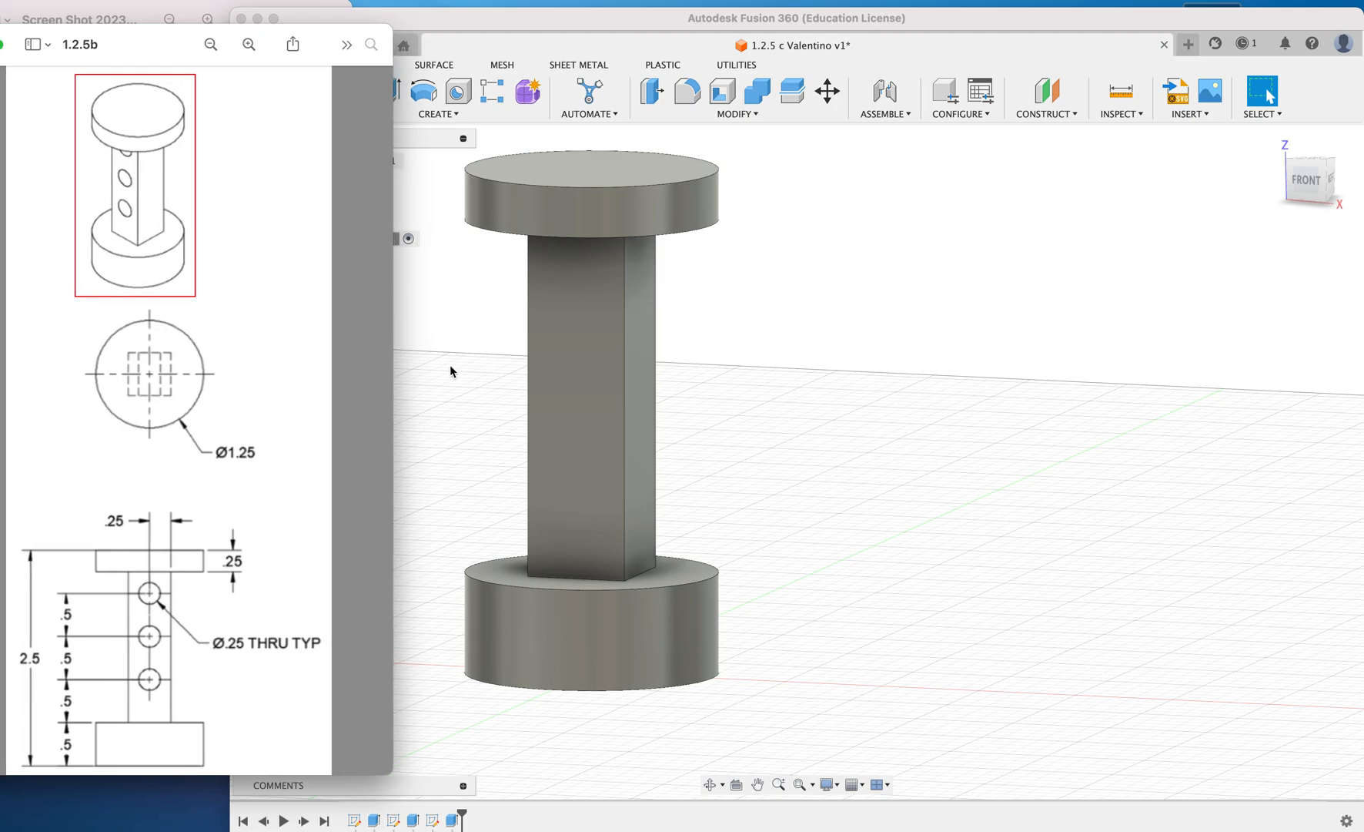
left_click(433, 365)
mouse_move(498, 24)
left_mouse_down()
mouse_move(546, 27)
mouse_move(517, 27)
left_mouse_up()
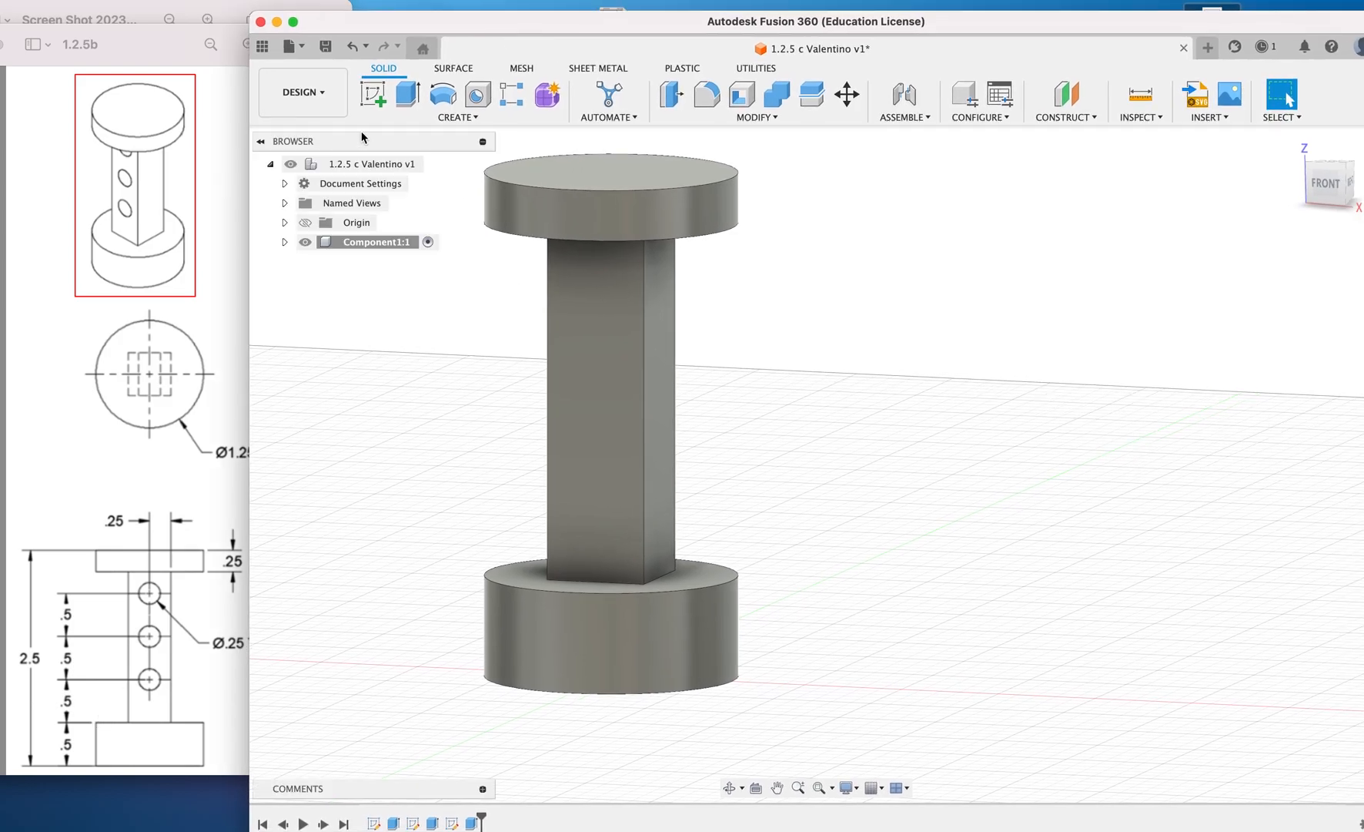
Step: Start a sketch on the column's front face and draw a 0.25 diameter circle centred on its lower part
left_click(374, 94)
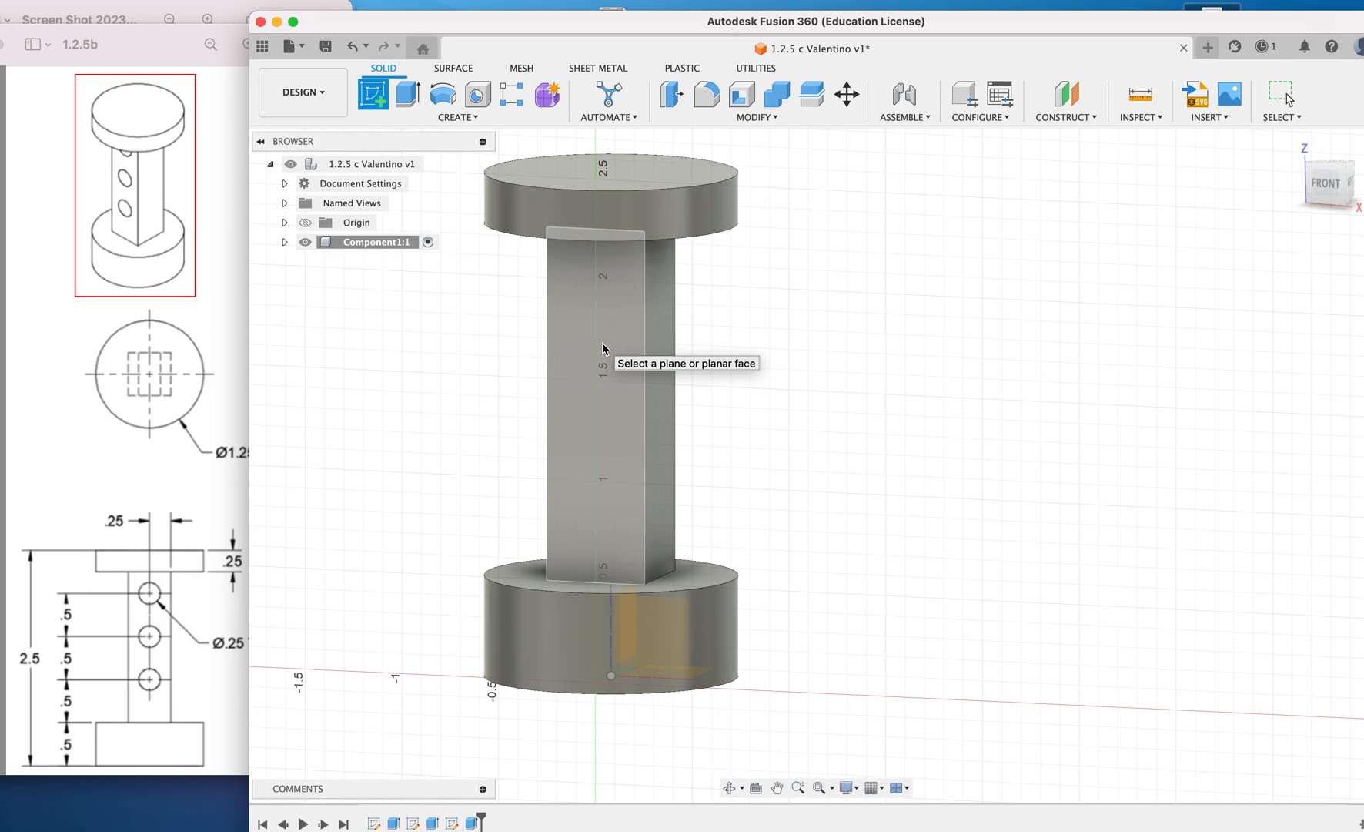
left_click(606, 348)
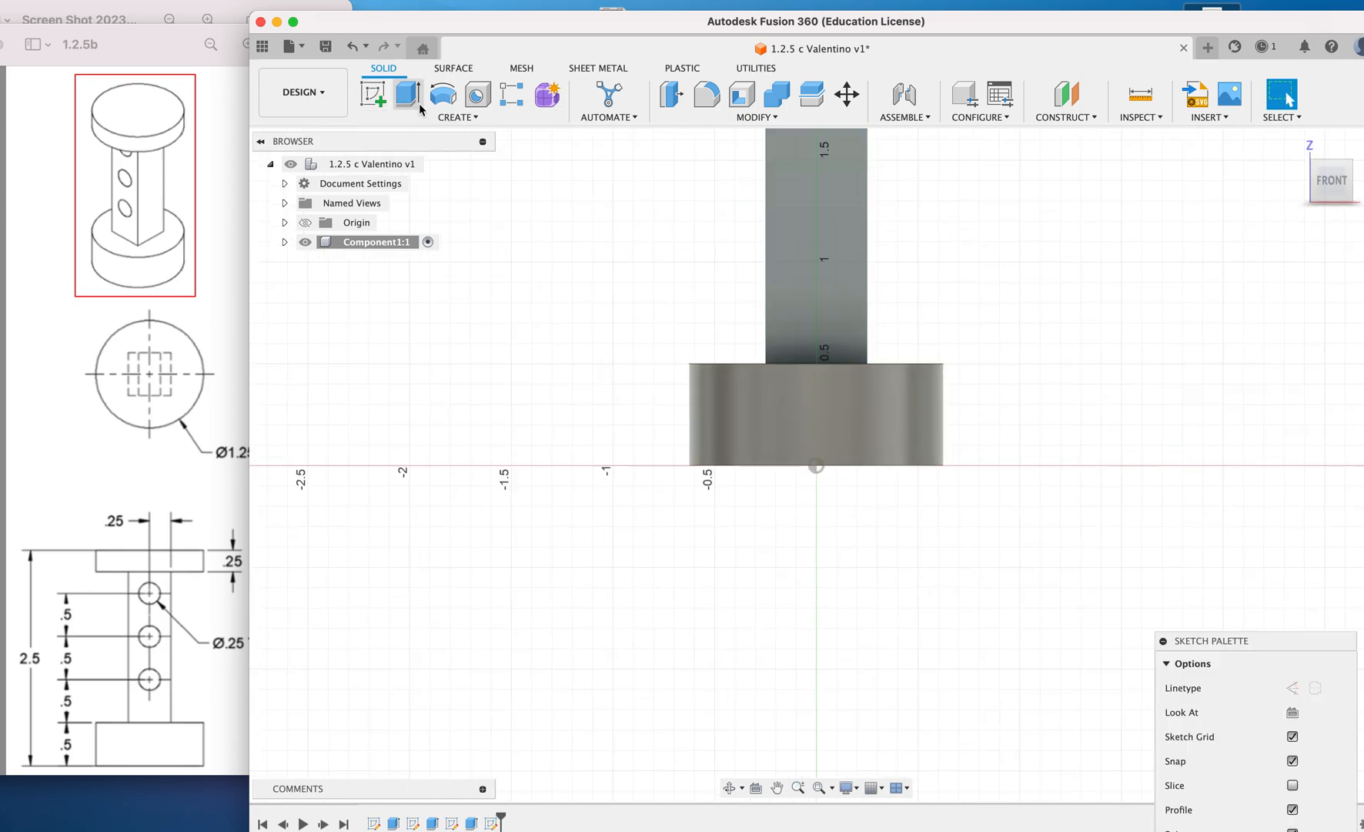
left_click(445, 100)
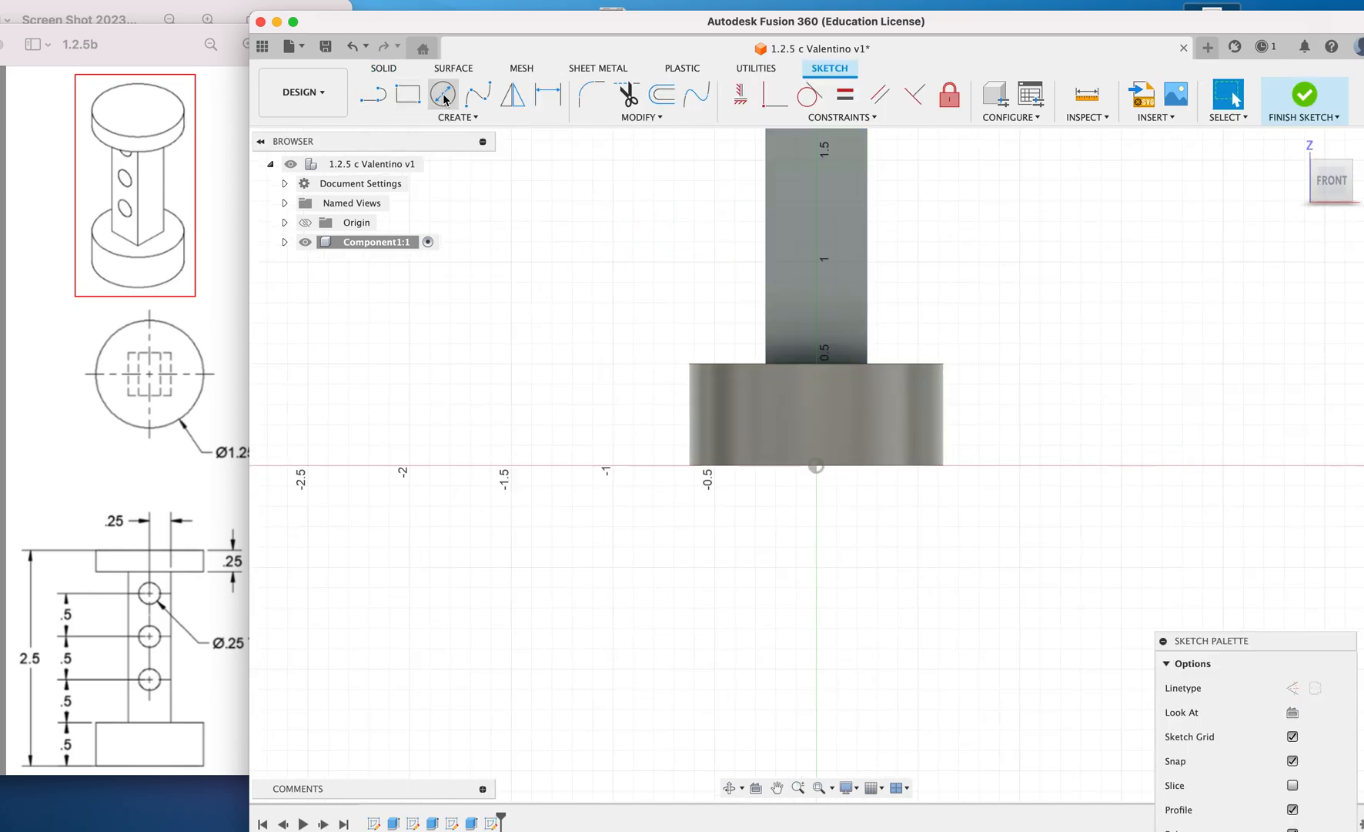
scroll(859, 259, "up", 3)
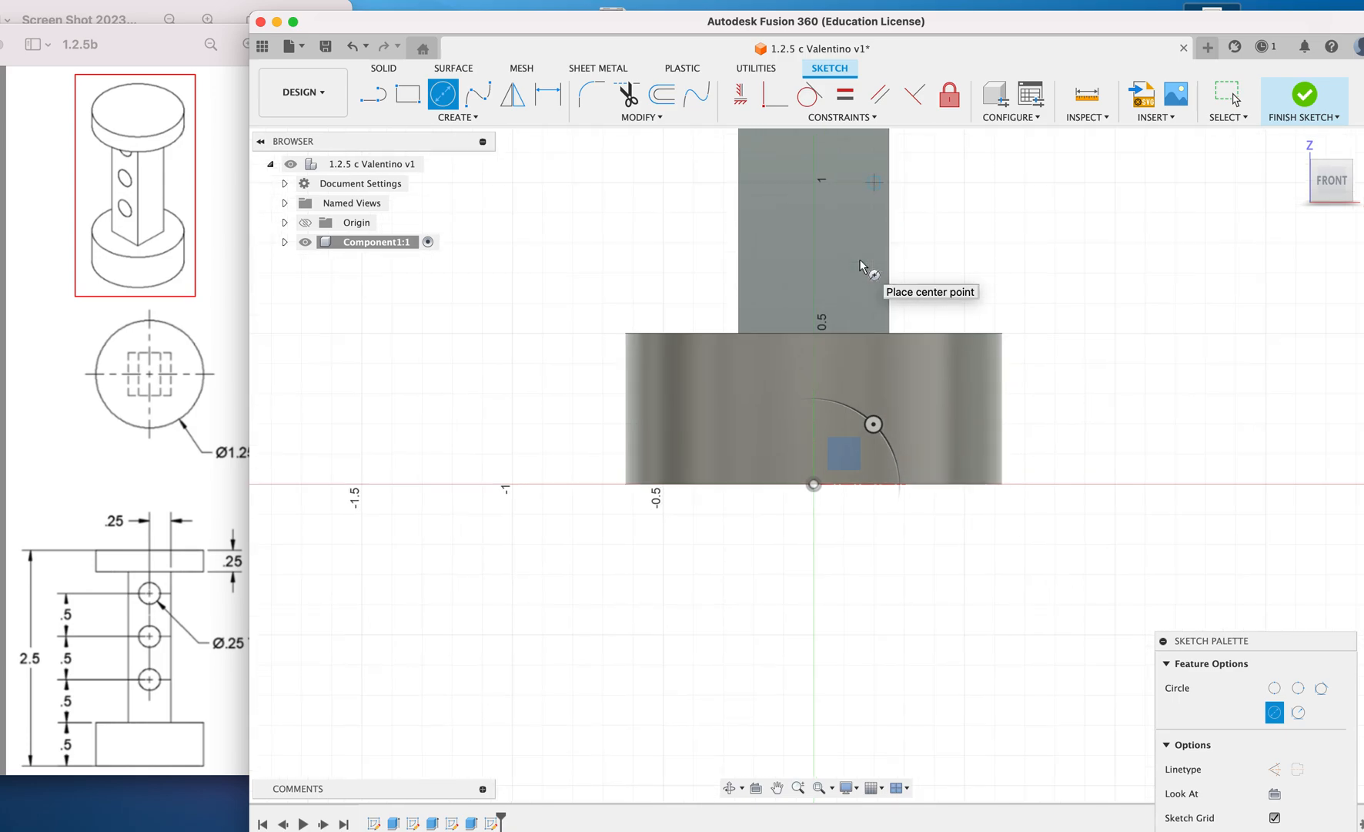
scroll(859, 258, "up", 2)
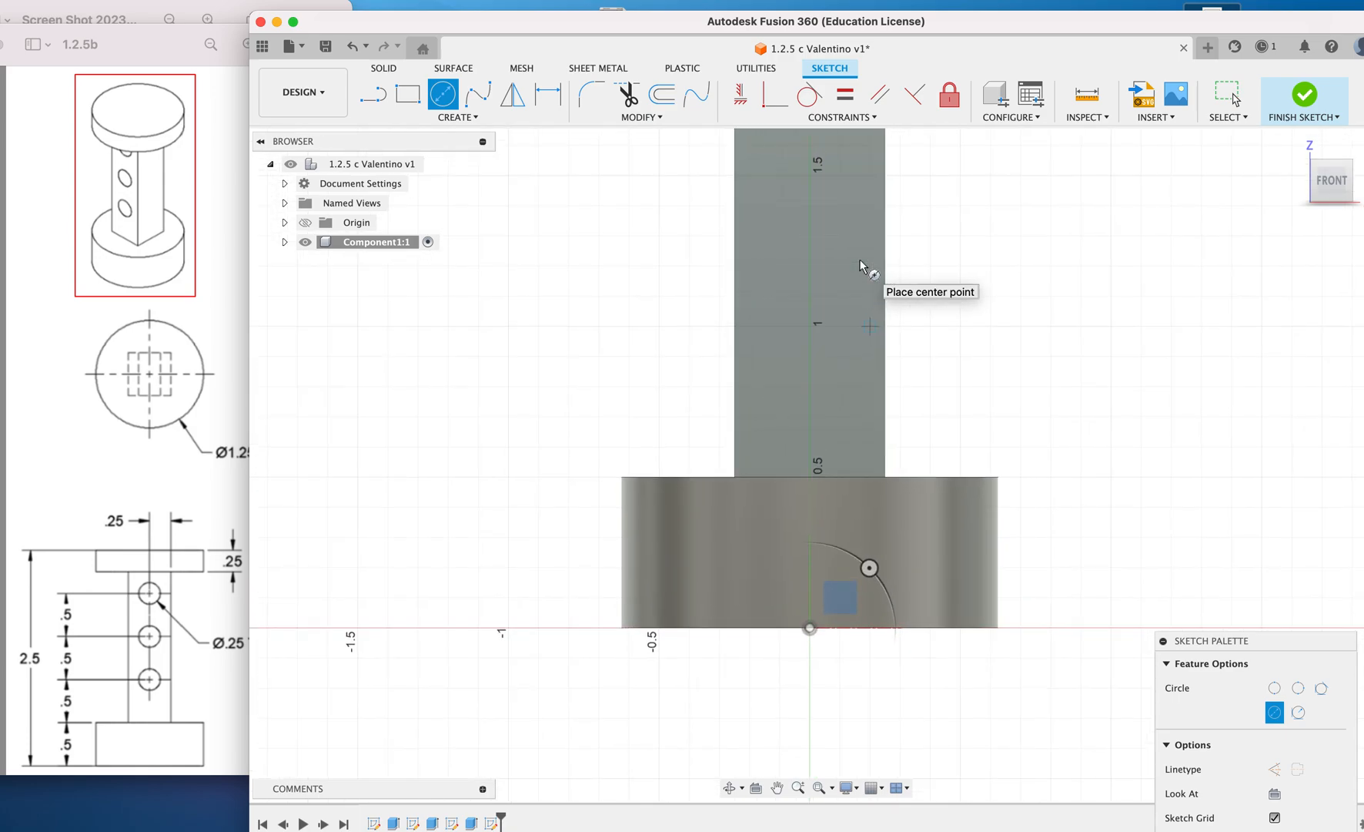
left_click(808, 351)
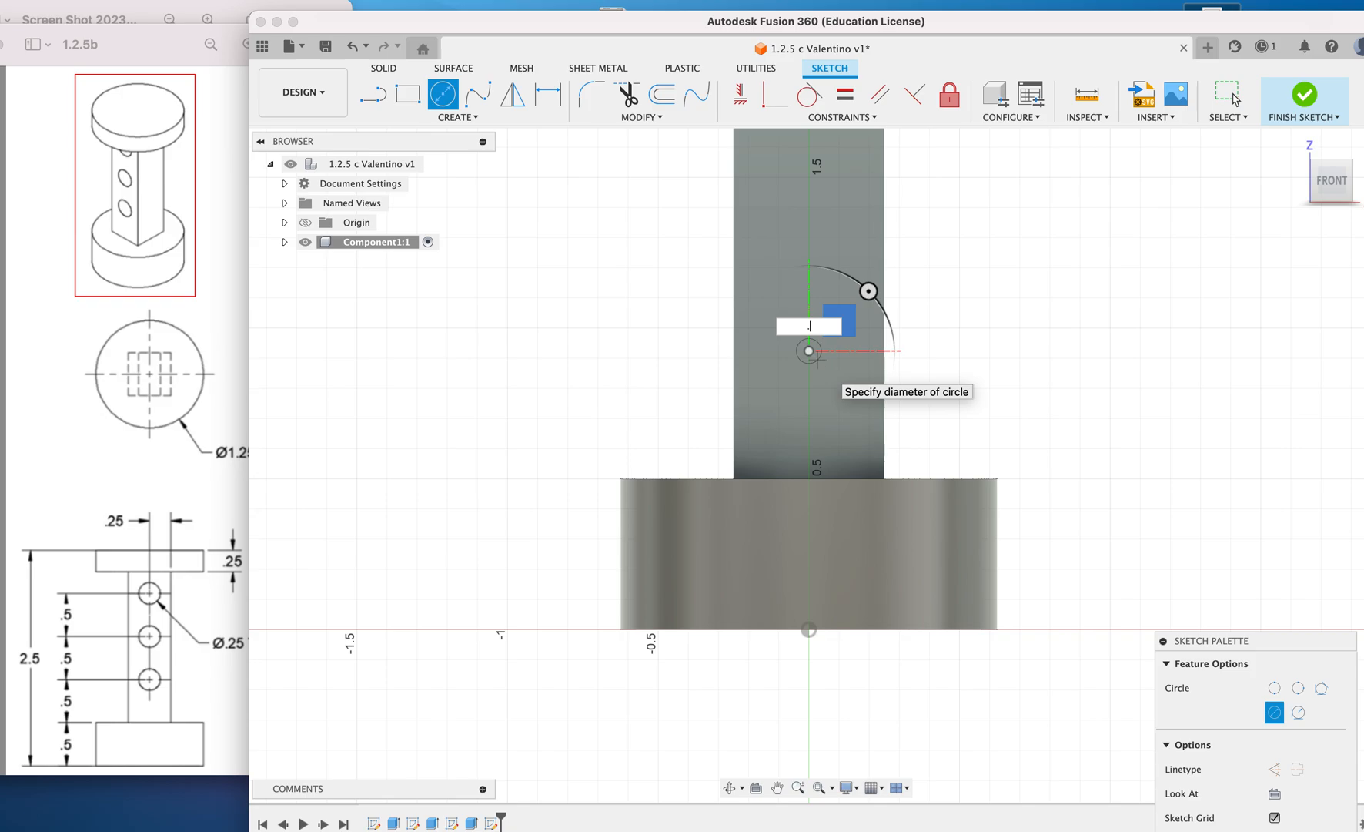
type(".25")
key("Return")
left_click(1231, 97)
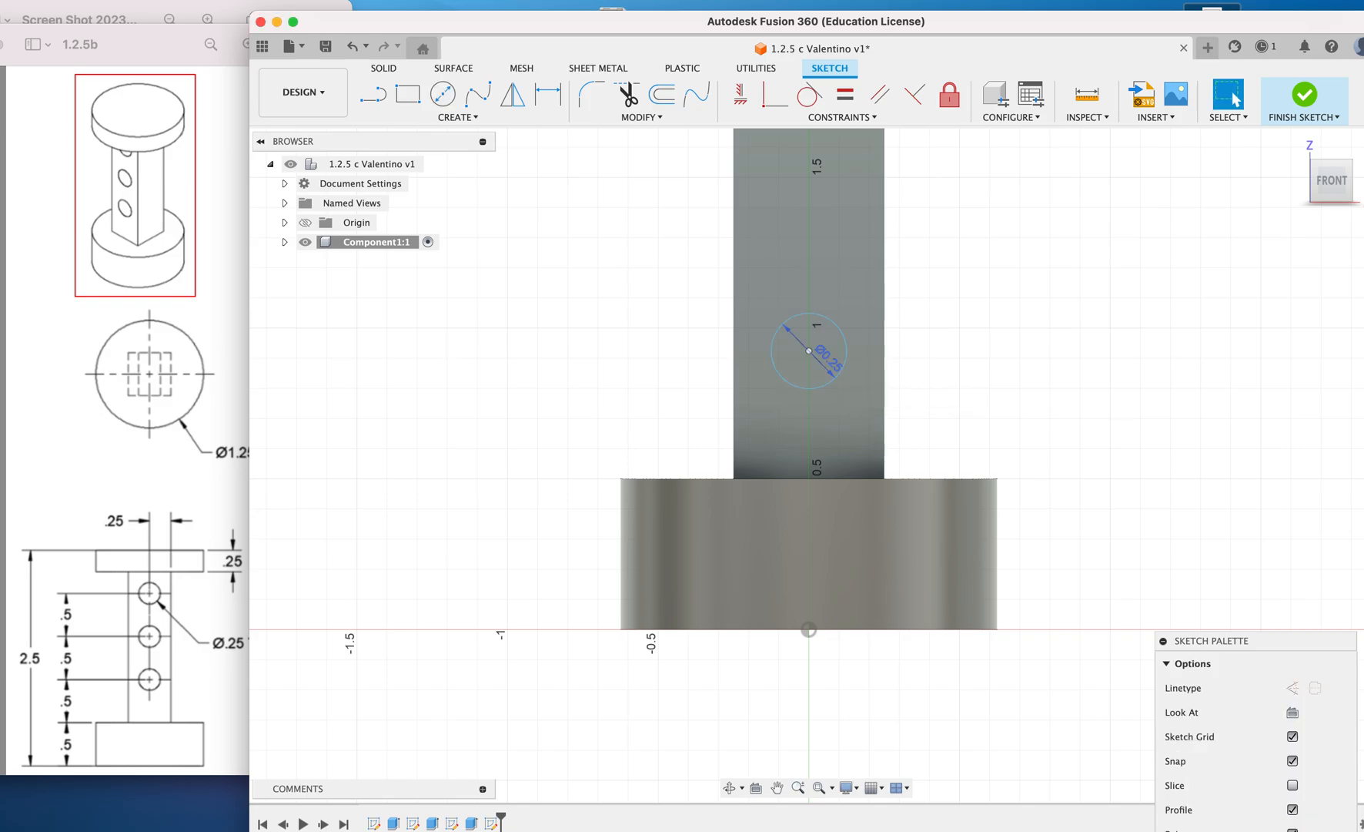
Step: Draw two more 0.25 diameter circles above the first one along the column's vertical centreline
left_click(443, 93)
left_click(826, 316)
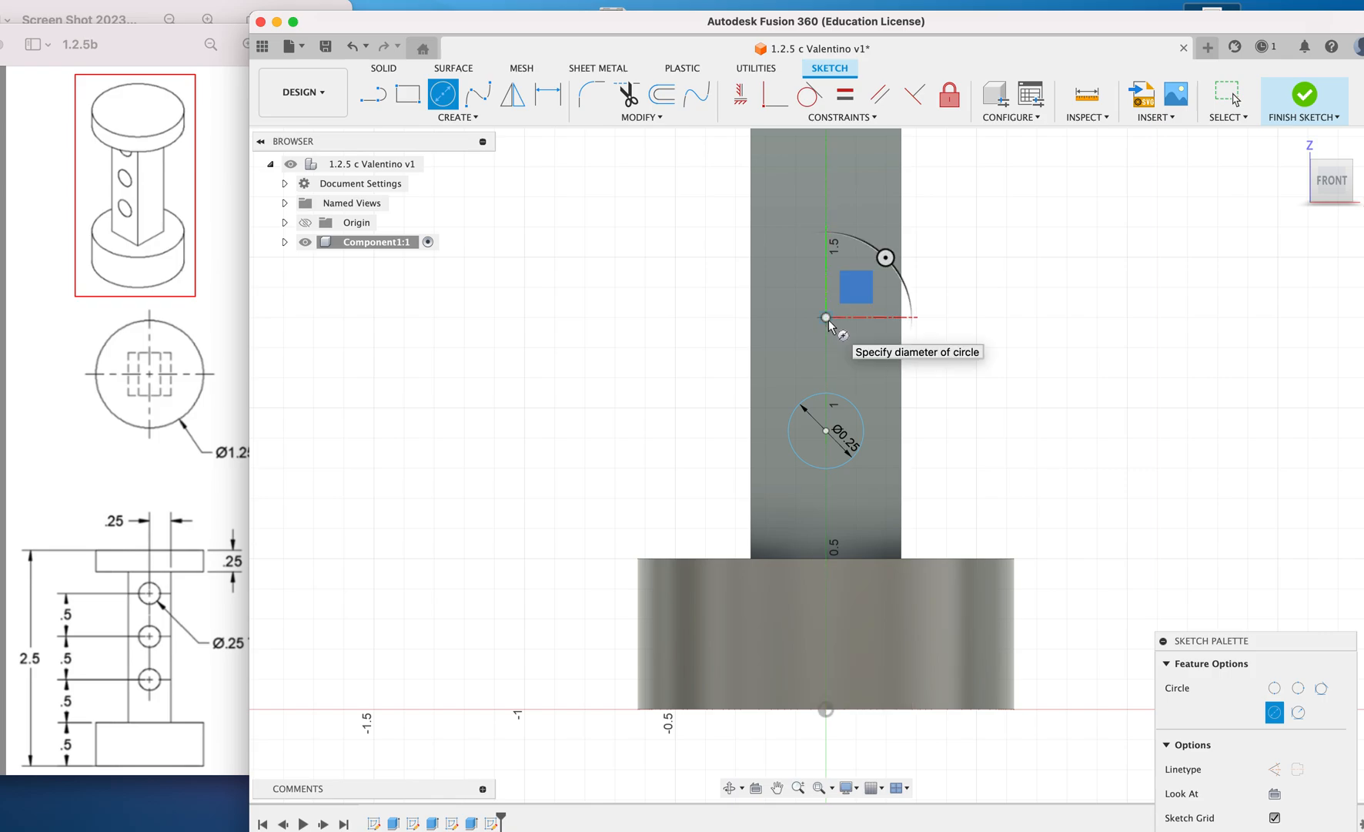
type(".25")
key("Return")
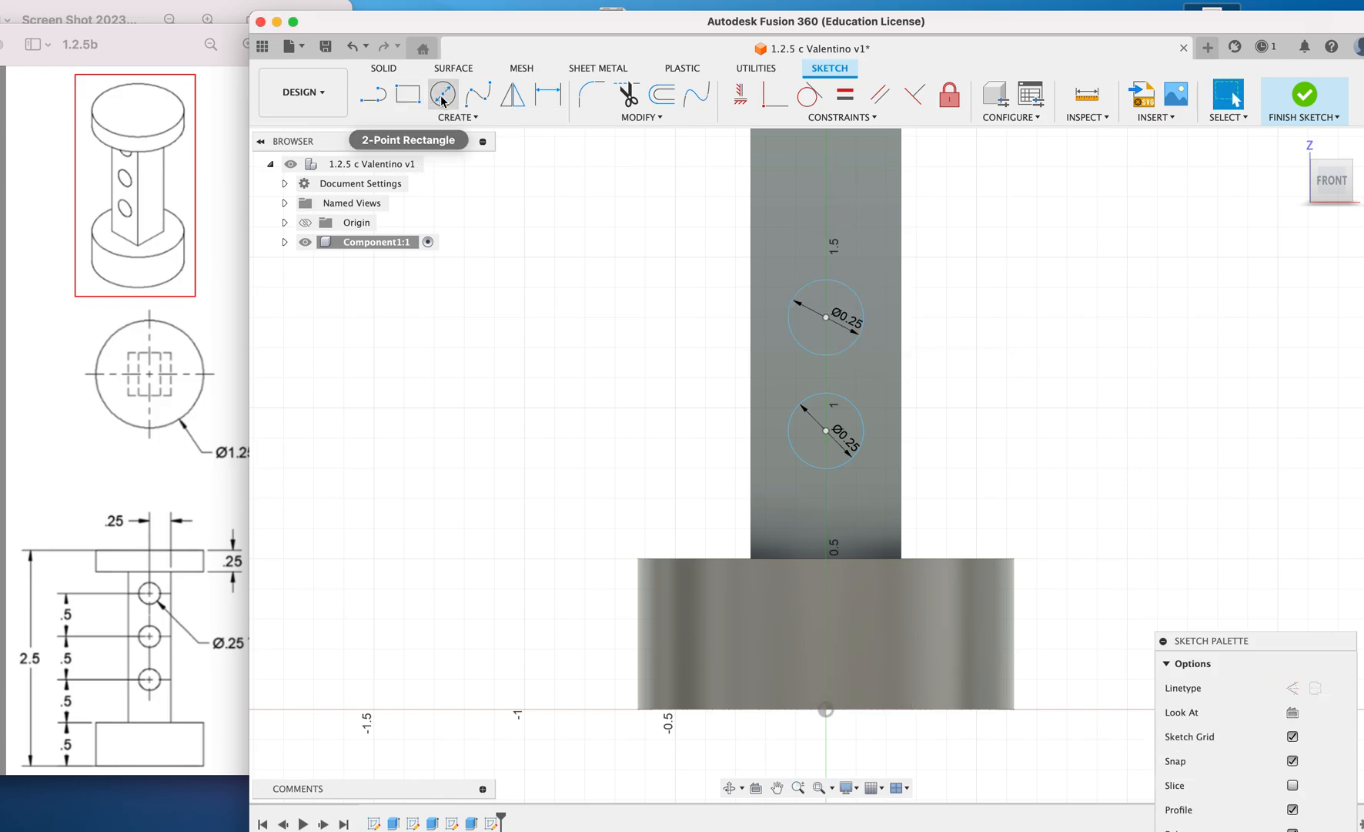
left_click(443, 93)
left_click(826, 203)
type(".2")
key("Return")
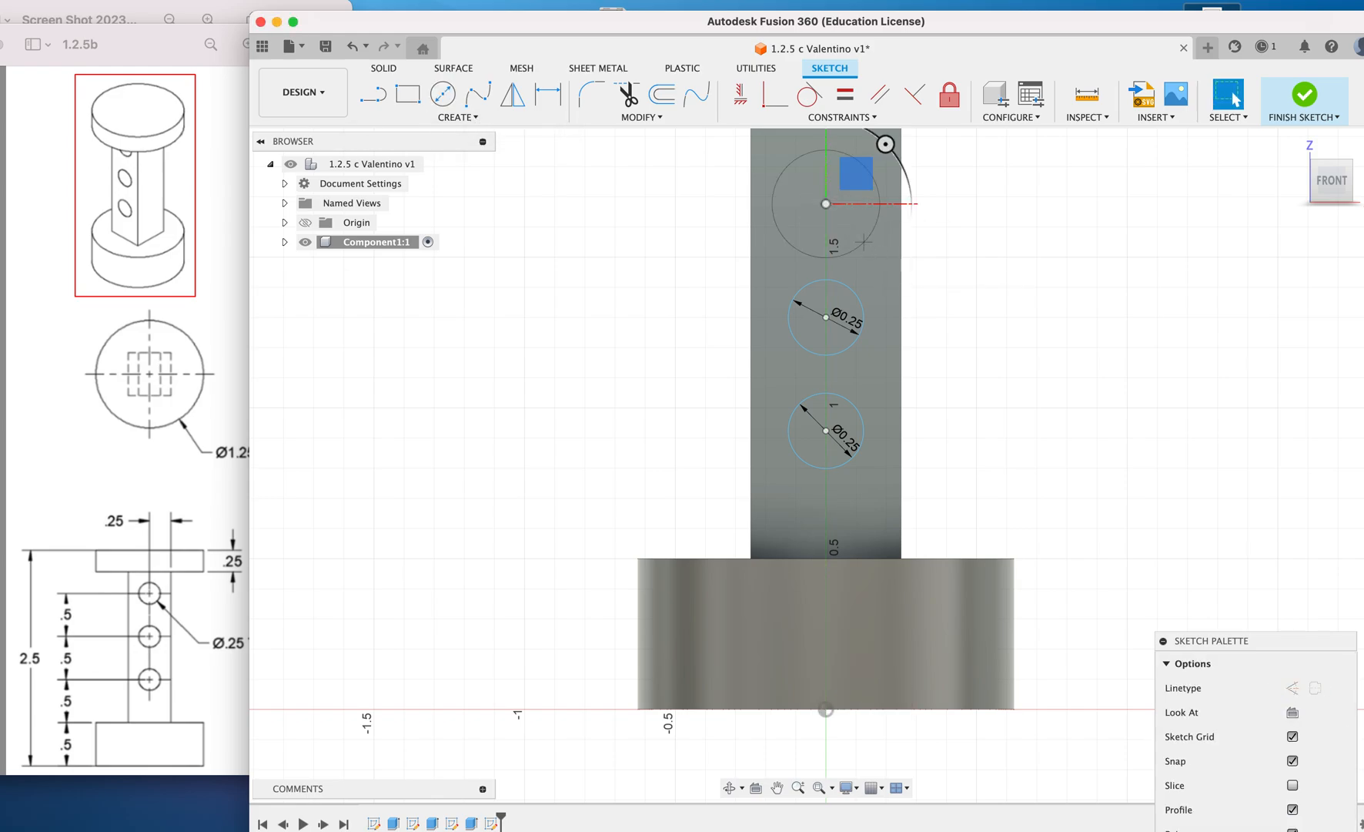
Step: Dimension the lowest circle's centre 0.50 above the top edge of the base
left_click(547, 100)
left_click(826, 431)
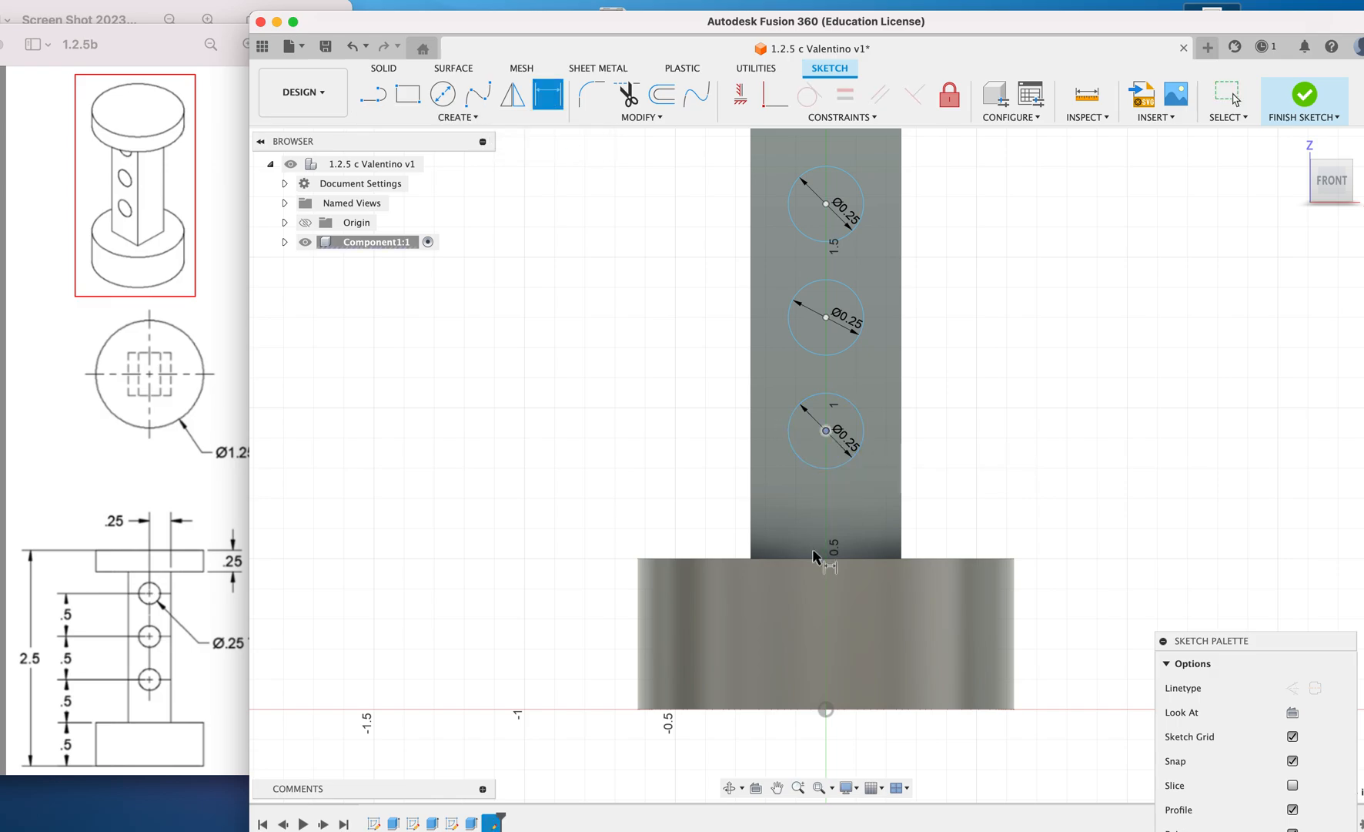
left_click(817, 558)
left_click(697, 477)
key("Return")
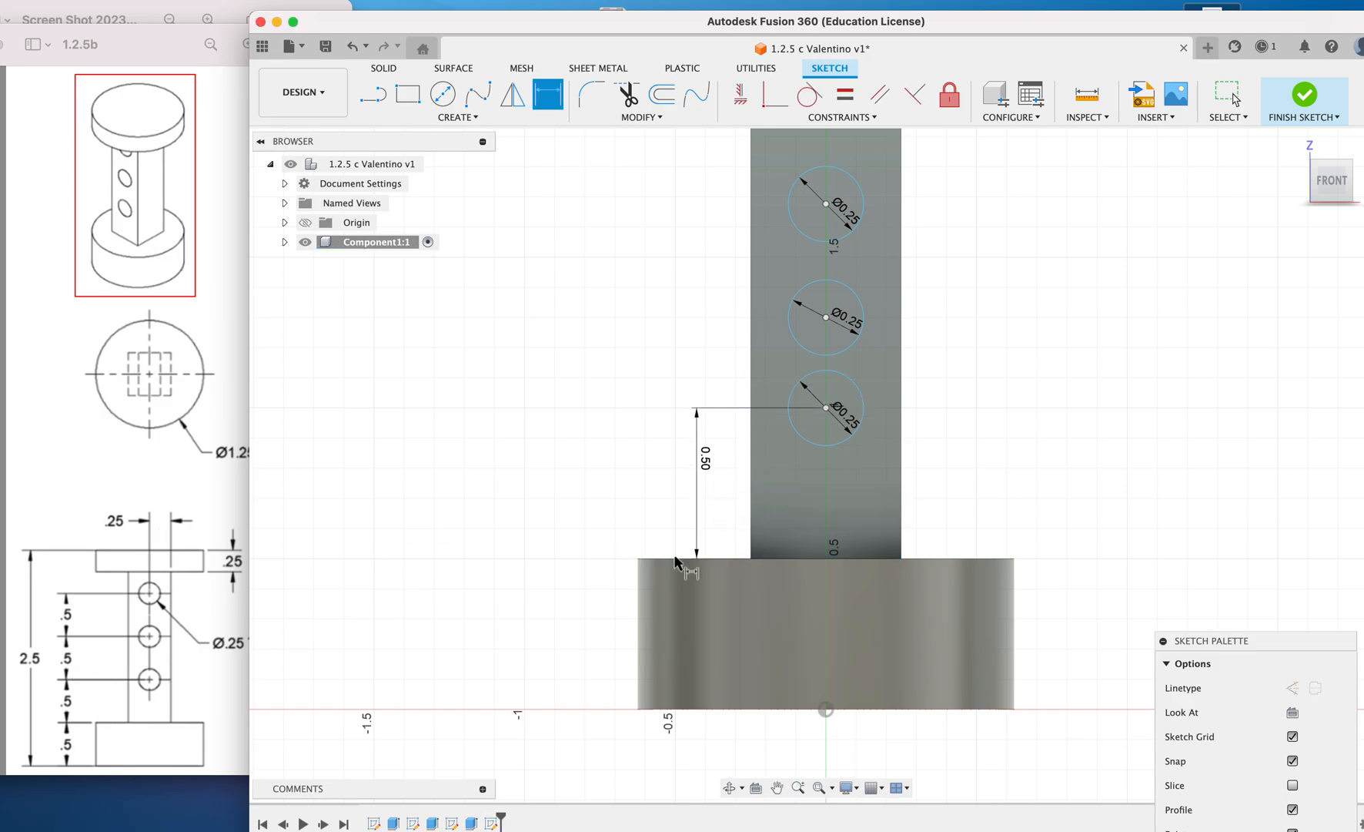
Step: Dimension the middle circle's centre 0.5 above the lowest circle's centre
left_click(827, 318)
left_click(826, 407)
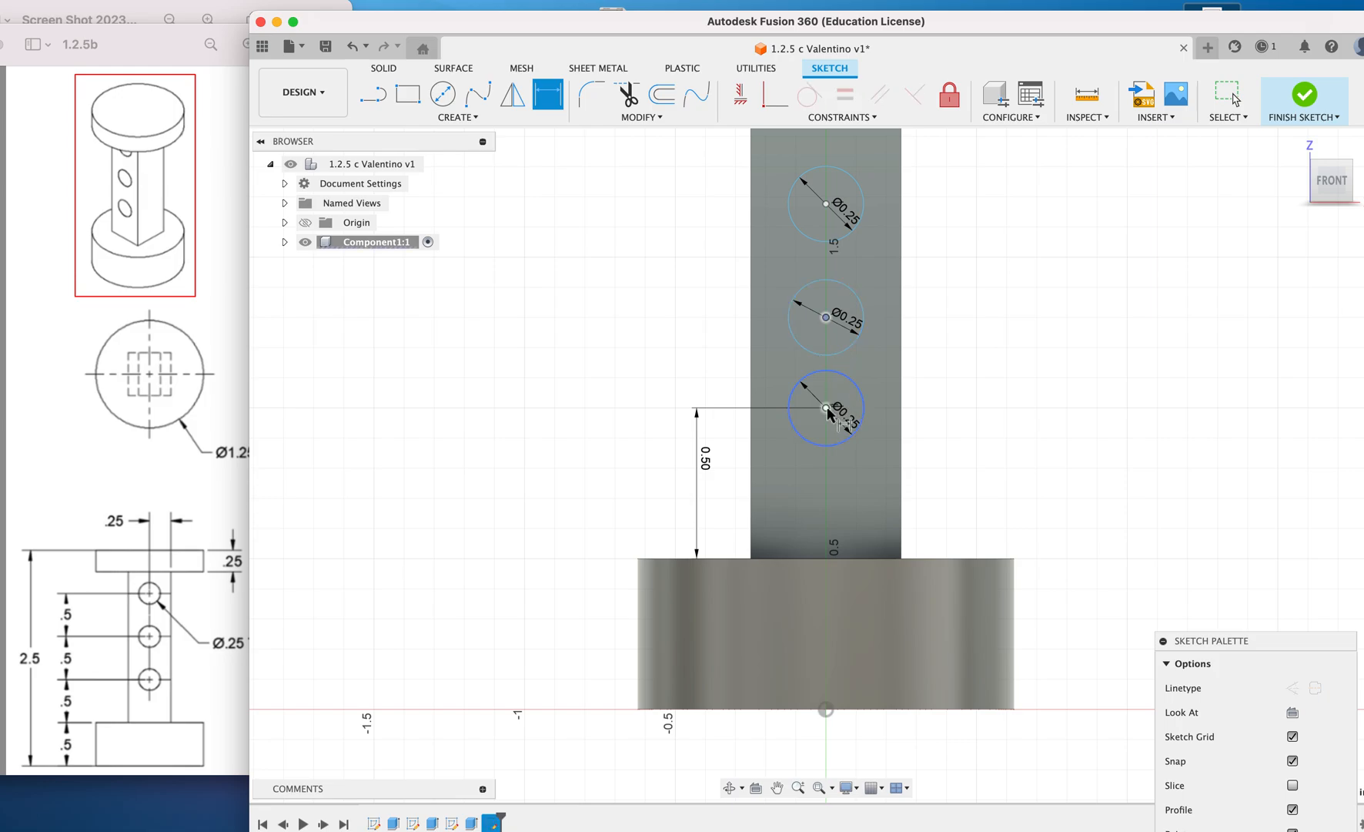
left_click(696, 357)
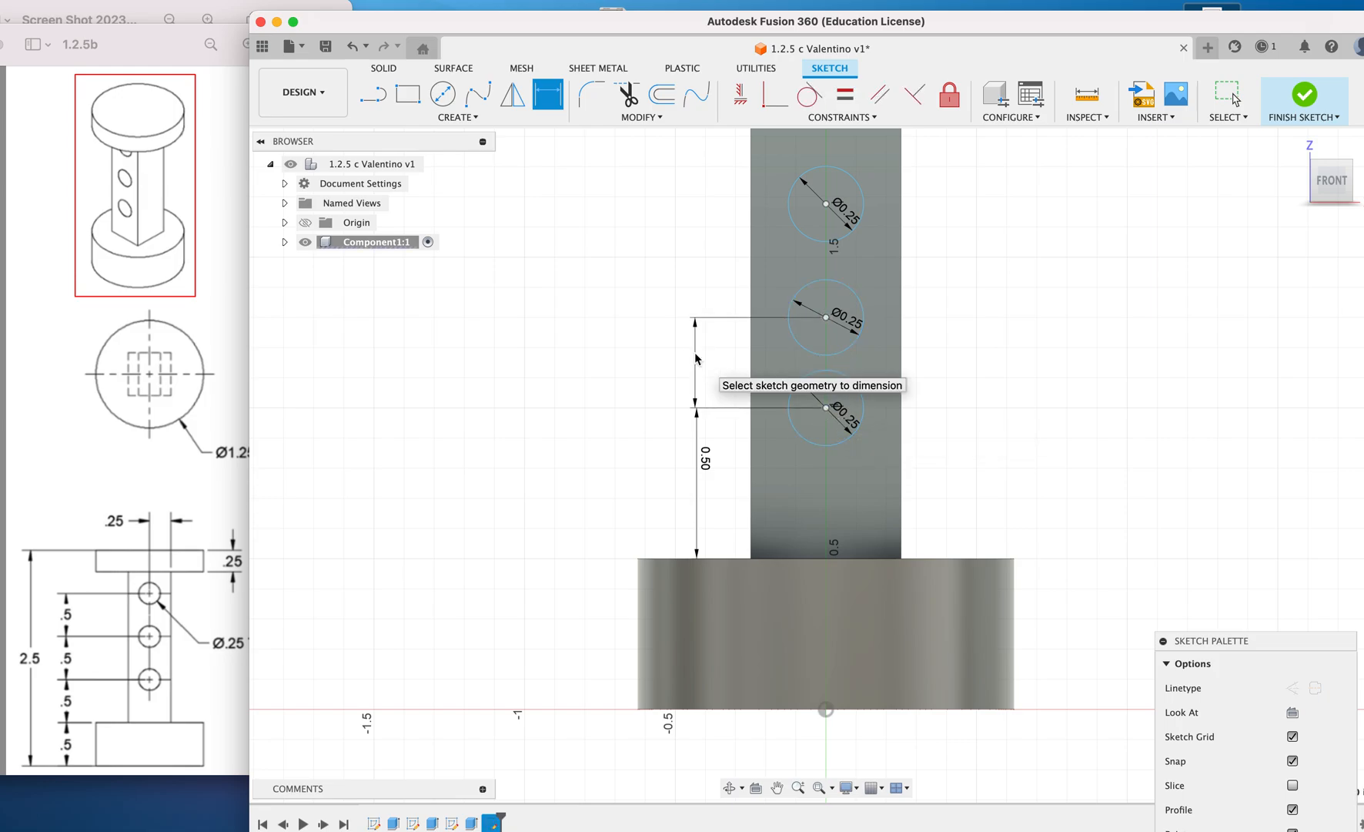
type(".5")
key("Return")
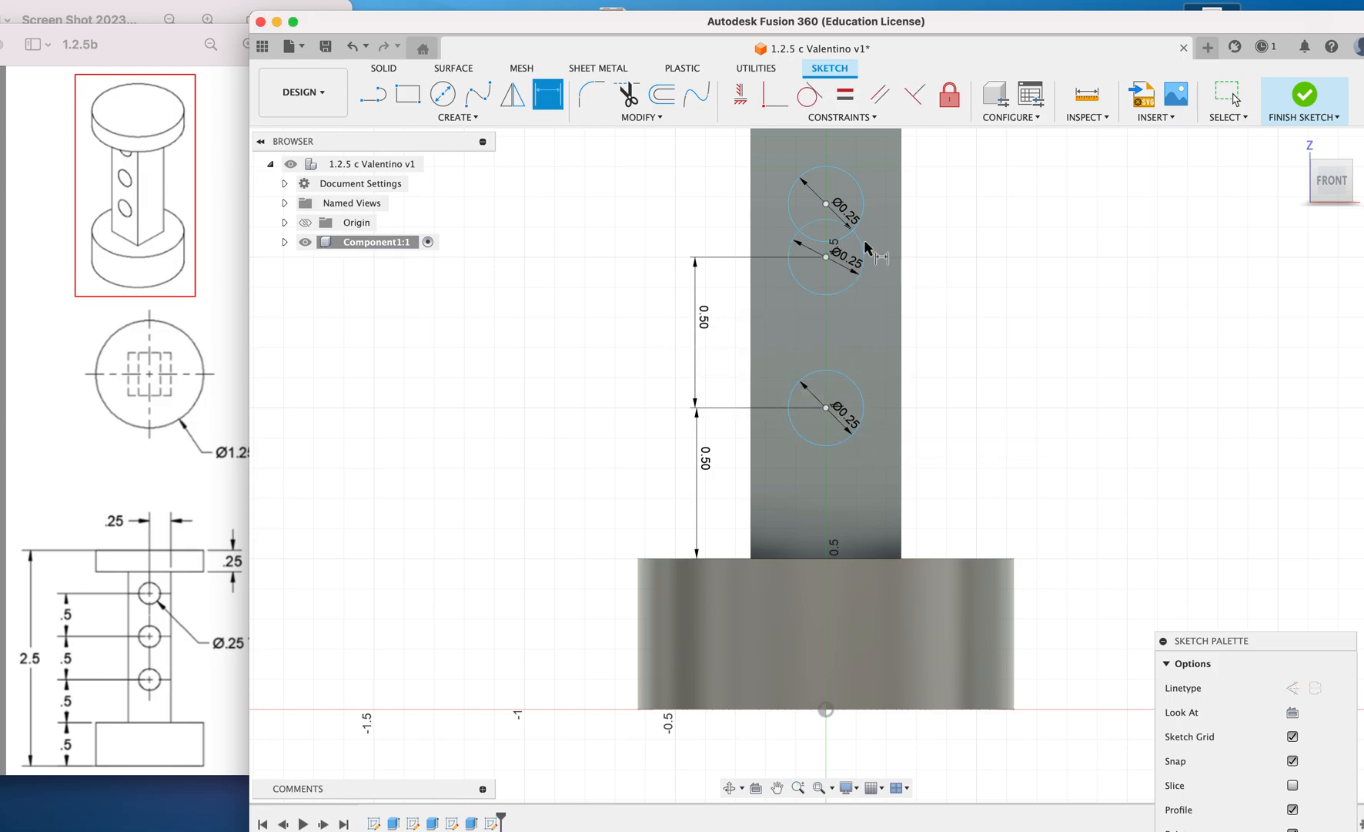
Step: Dimension the highest circle's centre 0.5 above the middle circle's centre and finish the sketch
scroll(828, 203, "up", 3)
scroll(829, 200, "up", 5)
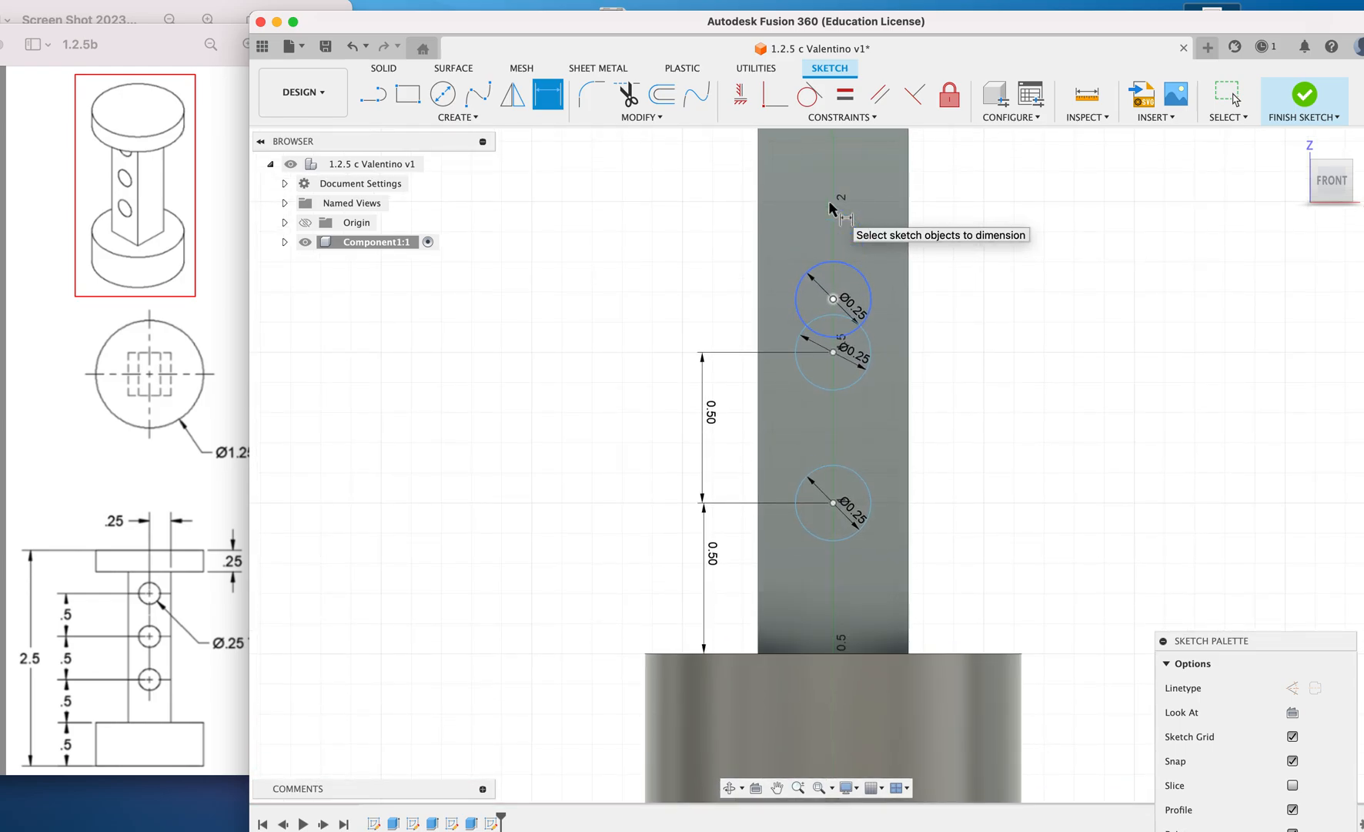
left_click(821, 368)
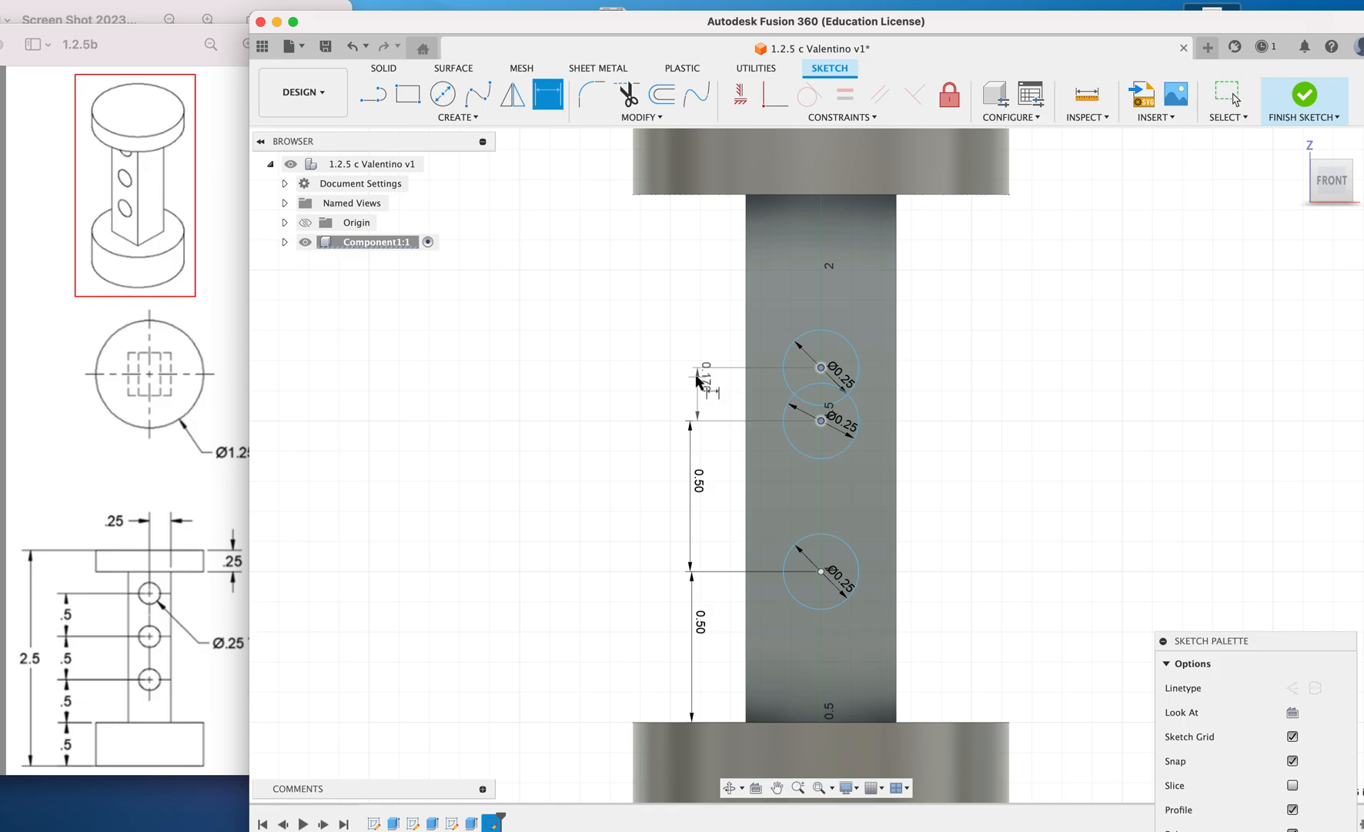
left_click(691, 379)
type("0.5")
key("Return")
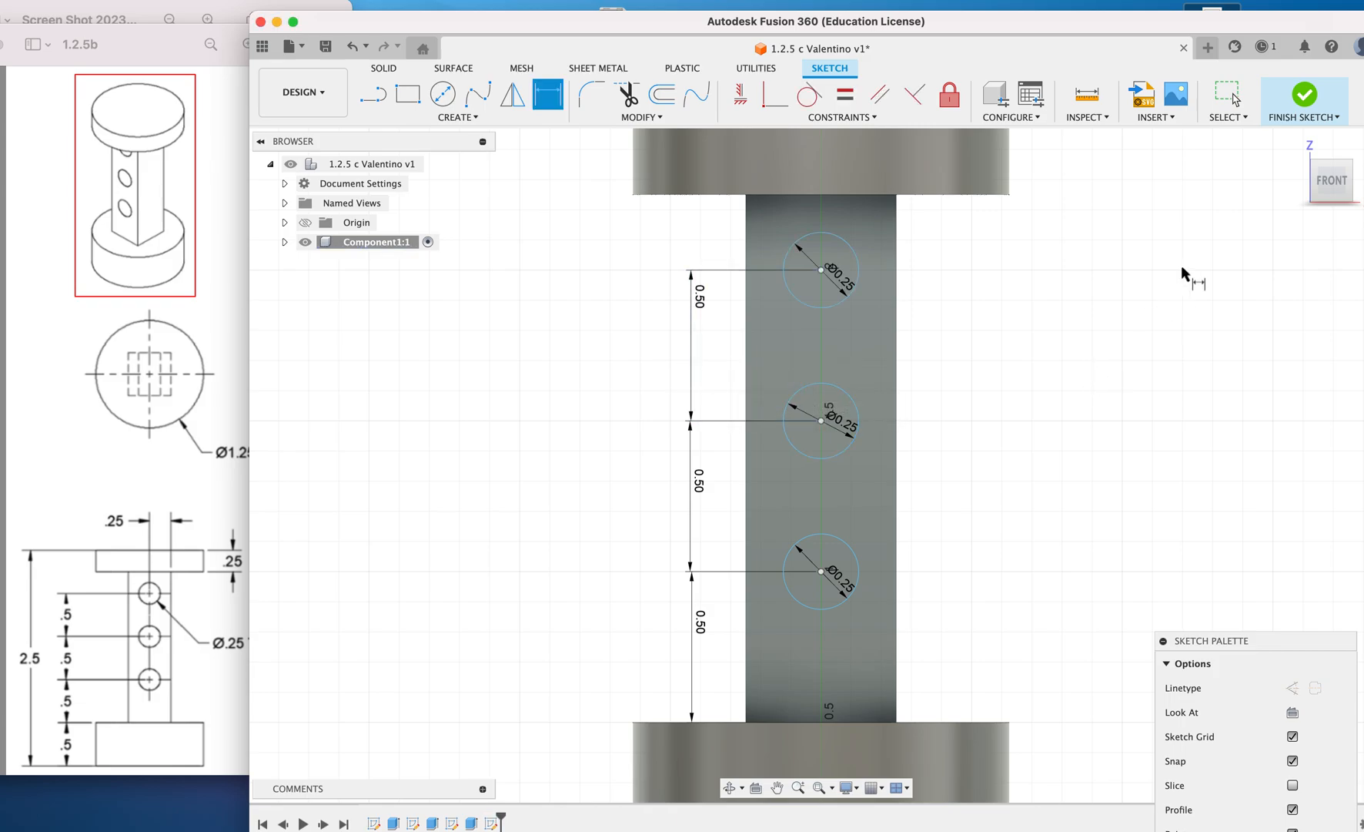
left_click(1302, 92)
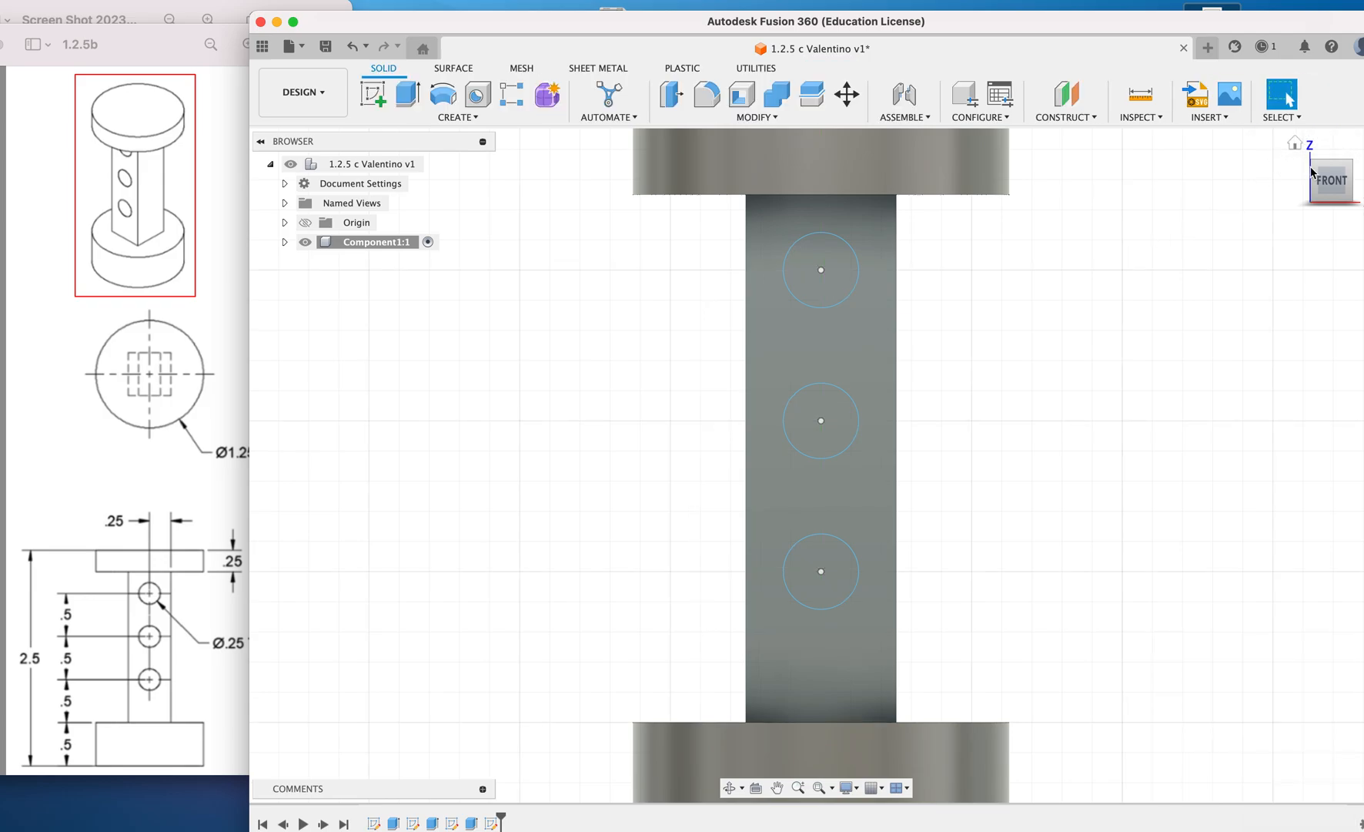
Step: Reopen the hole sketch and draw a vertical line through all three circle centres, extending beyond the highest and lowest circles
left_click(1295, 143)
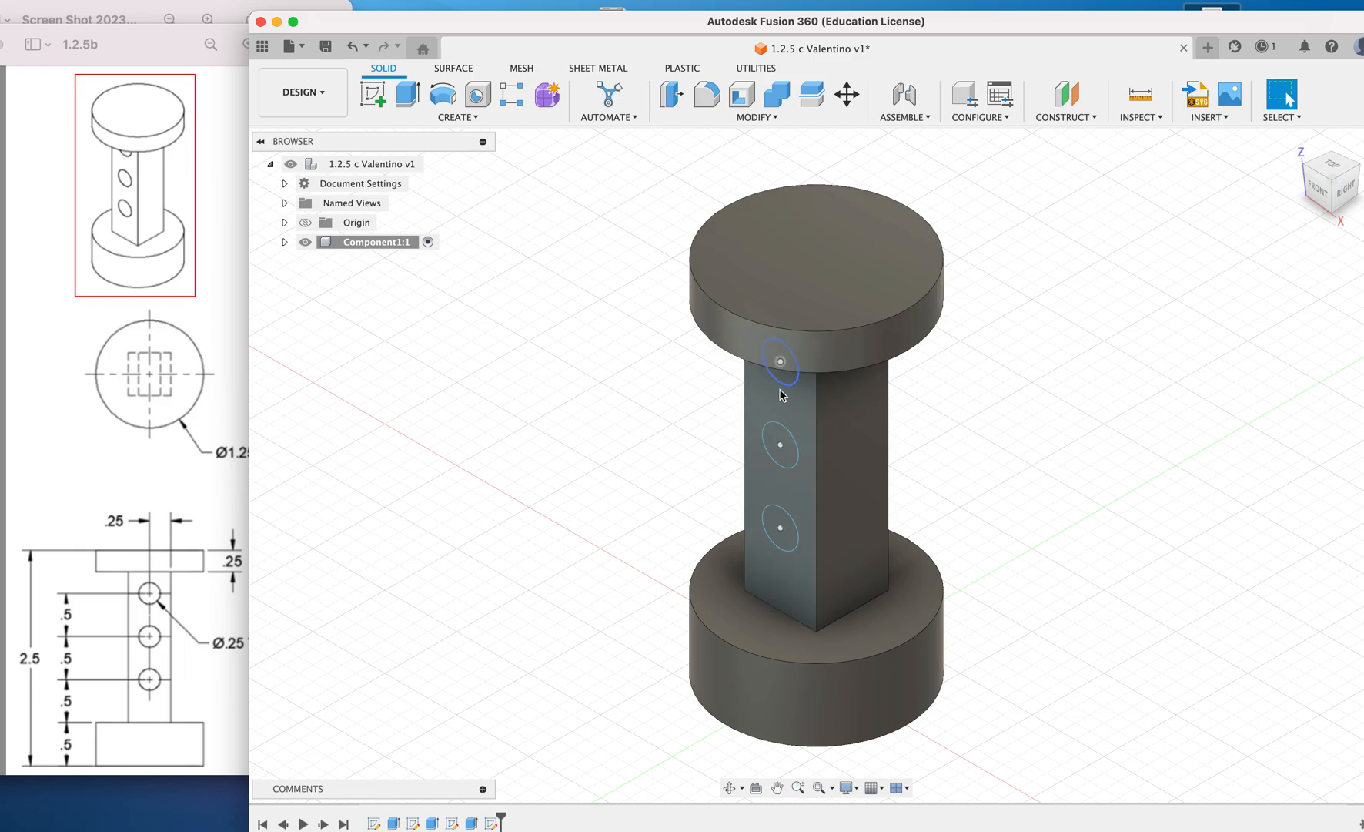
double_click(492, 824)
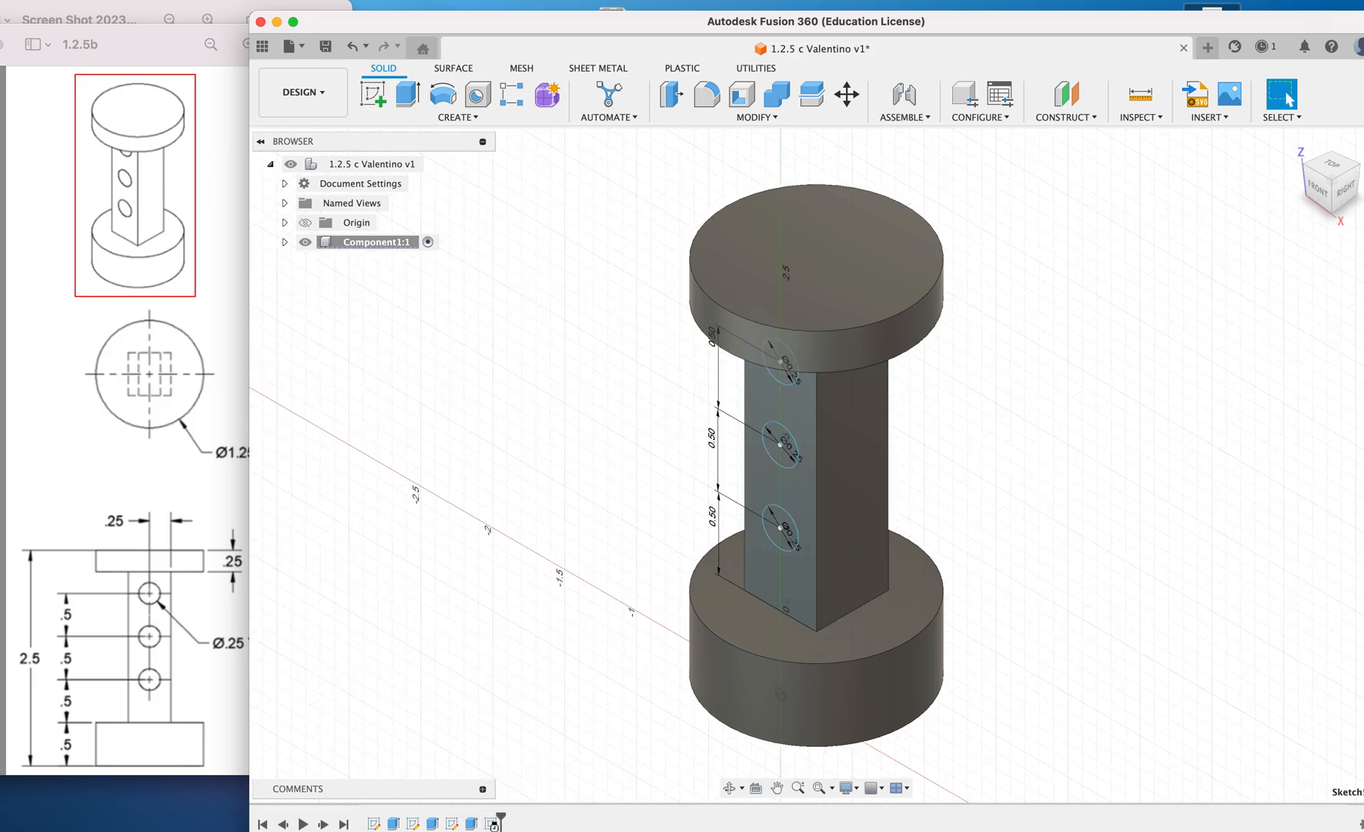
scroll(920, 539, "up", 5)
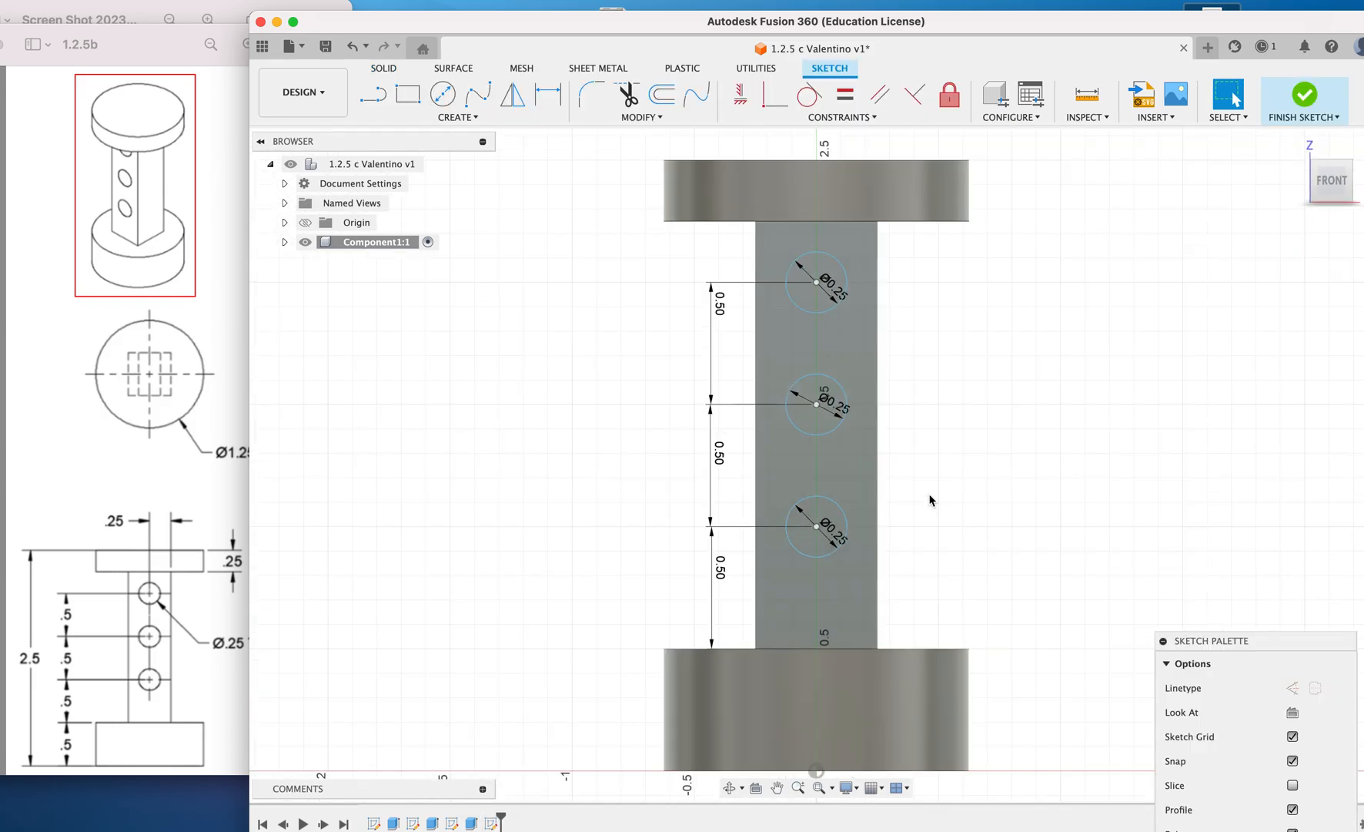
scroll(930, 501, "down", 2)
scroll(930, 500, "up", 3)
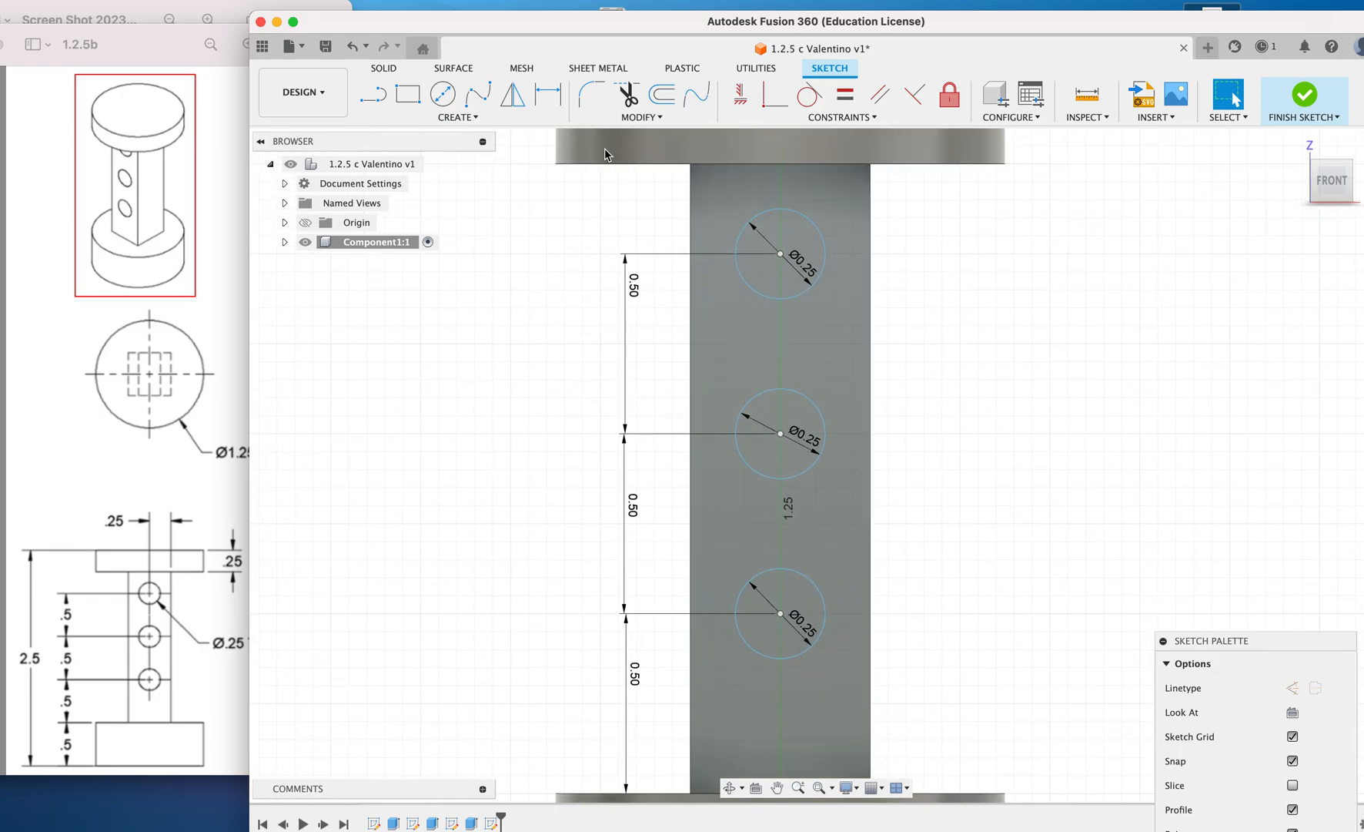
left_click(377, 100)
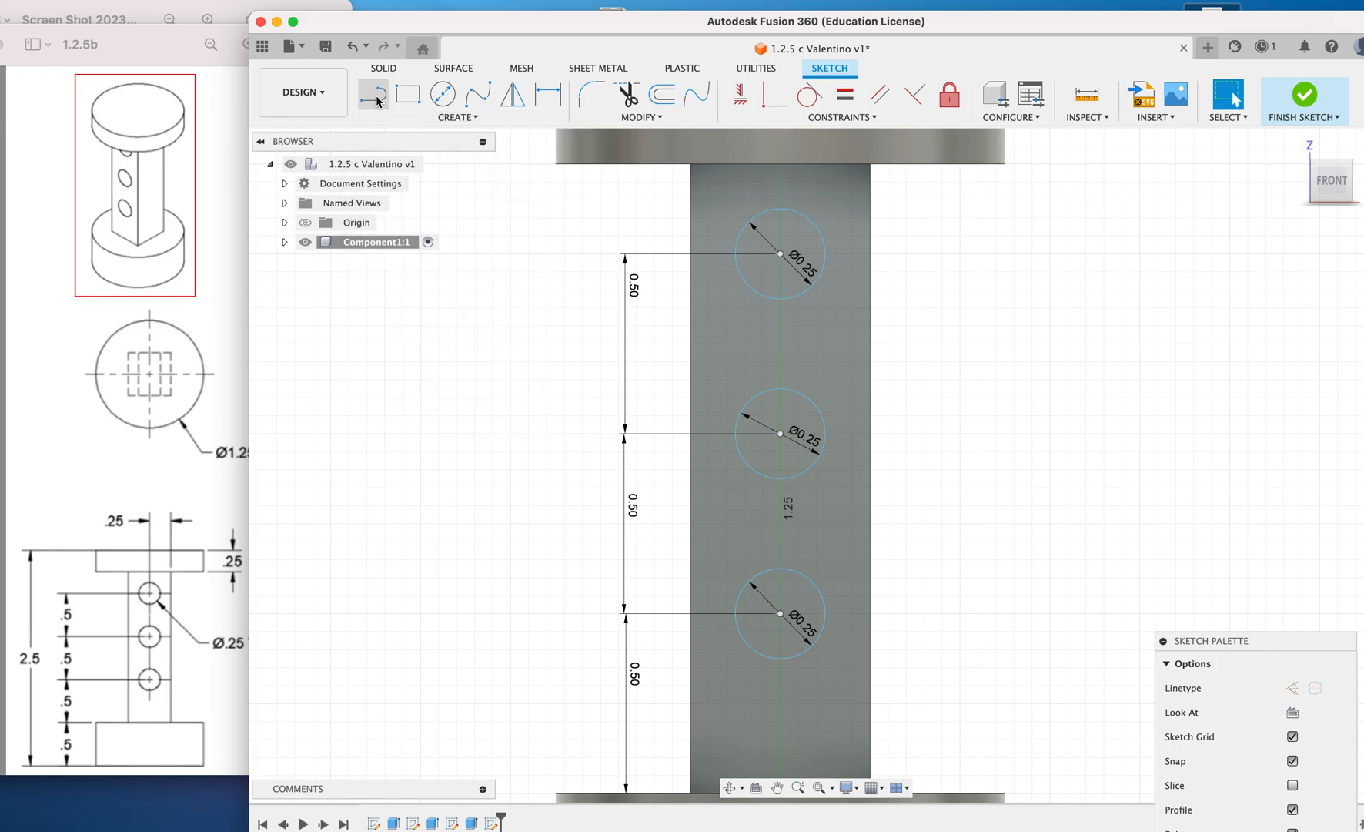
left_click(780, 187)
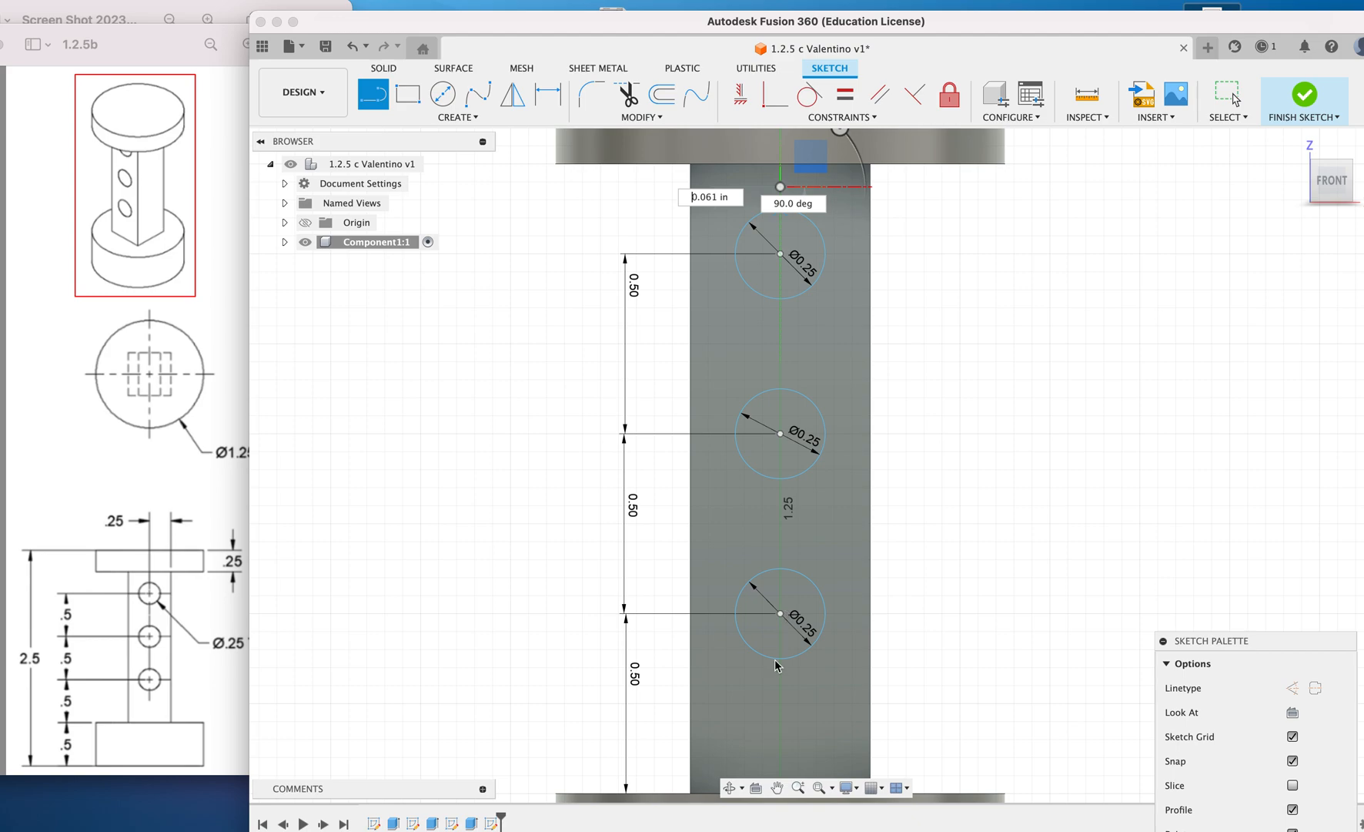
left_click(781, 699)
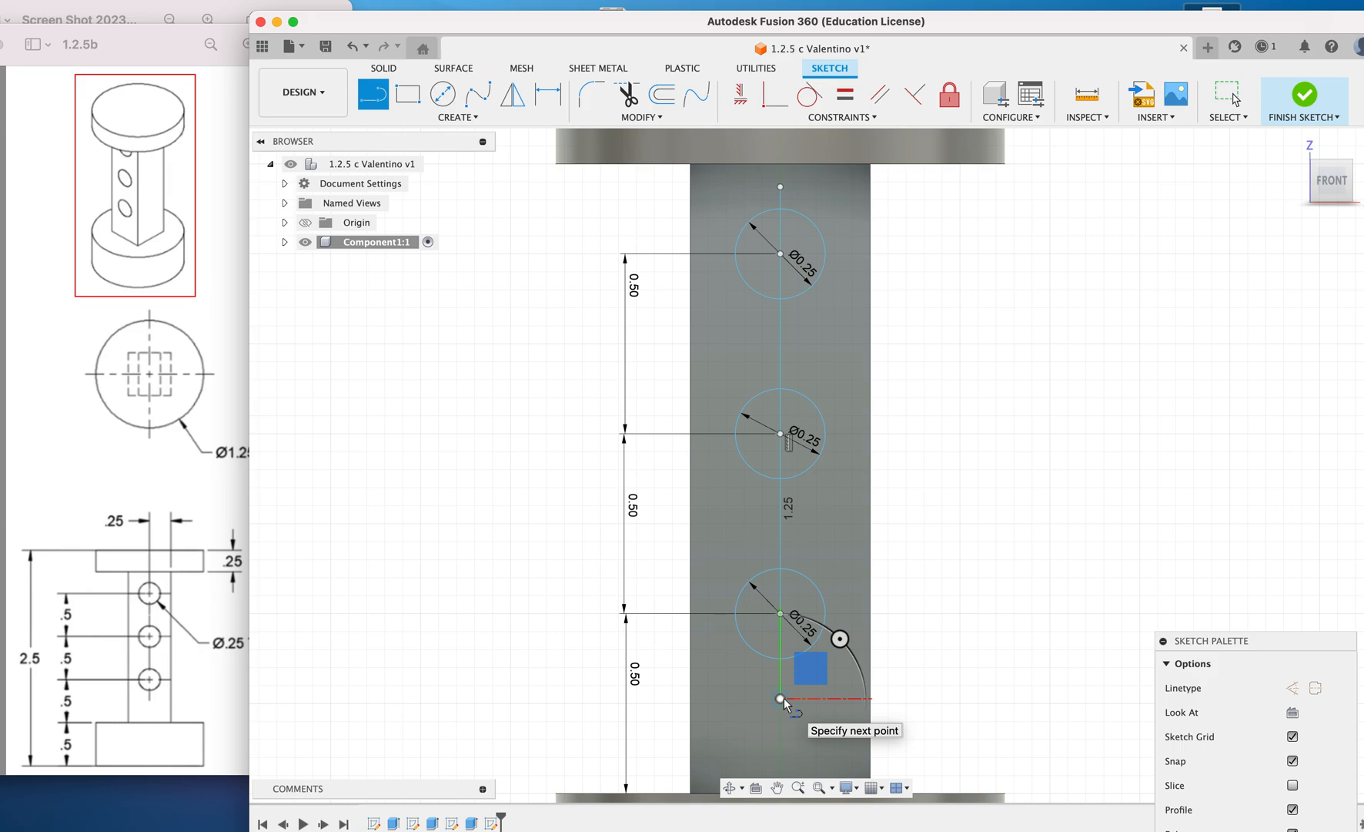
key("Escape")
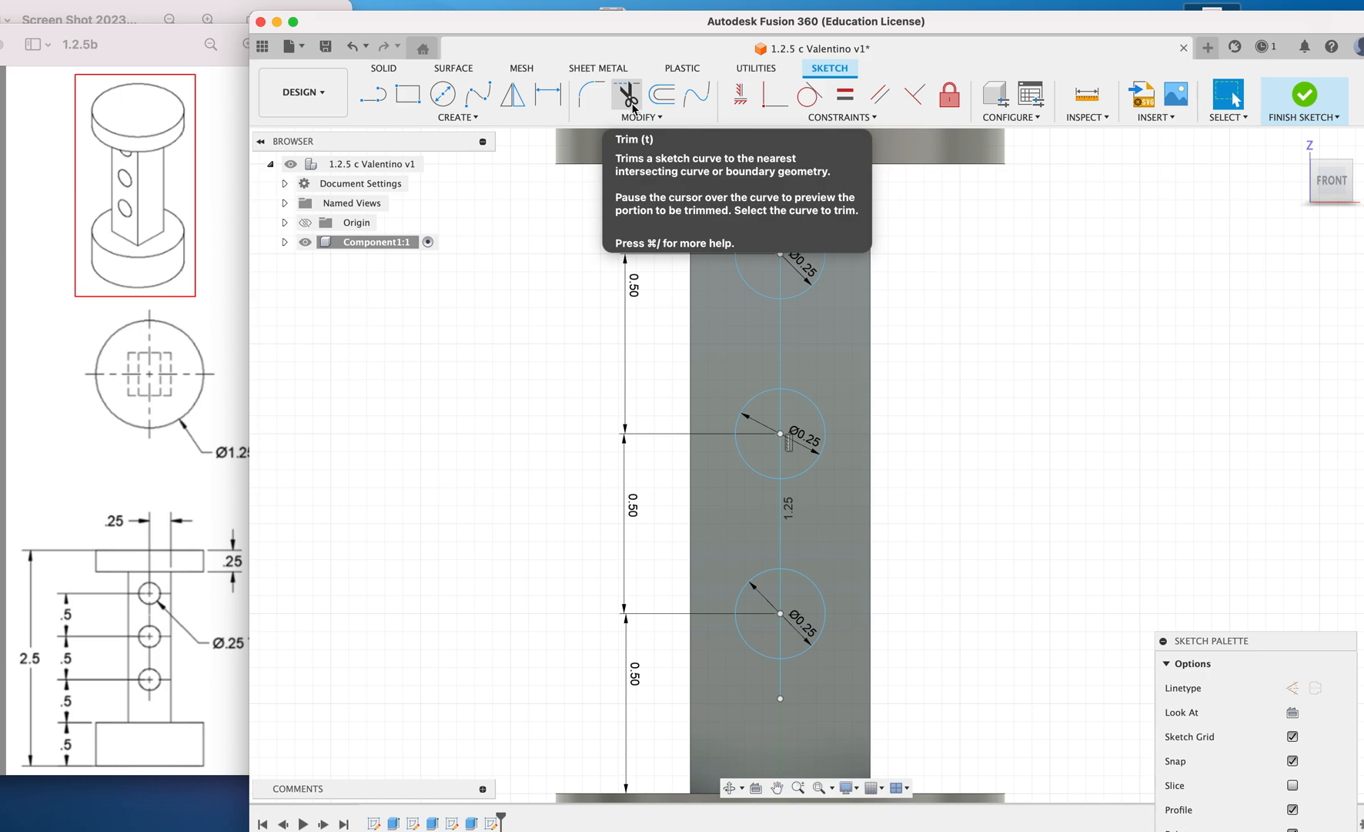
Step: Trim the line above and below the highest circle and remove that circle's right half, leaving a closed half circle
left_click(629, 101)
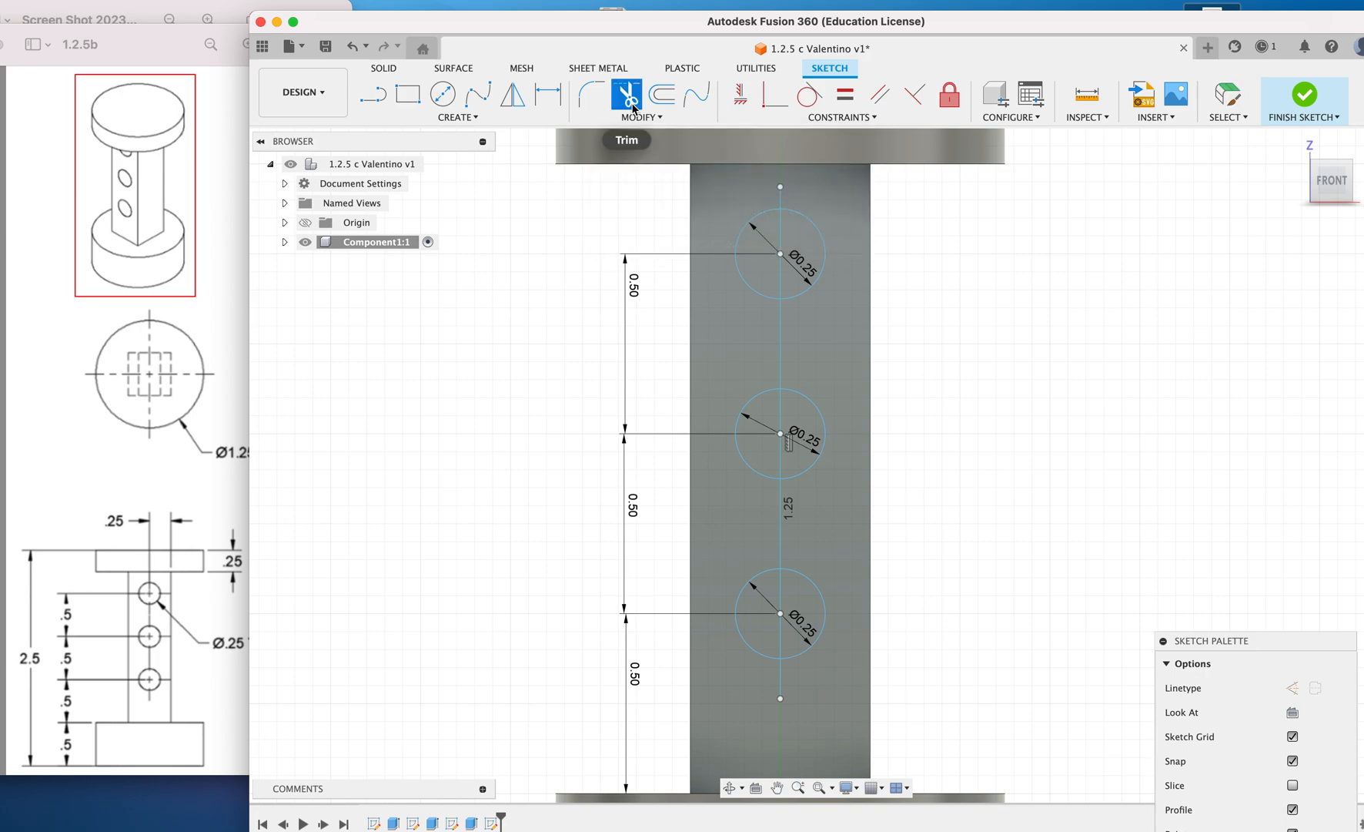
left_click(781, 202)
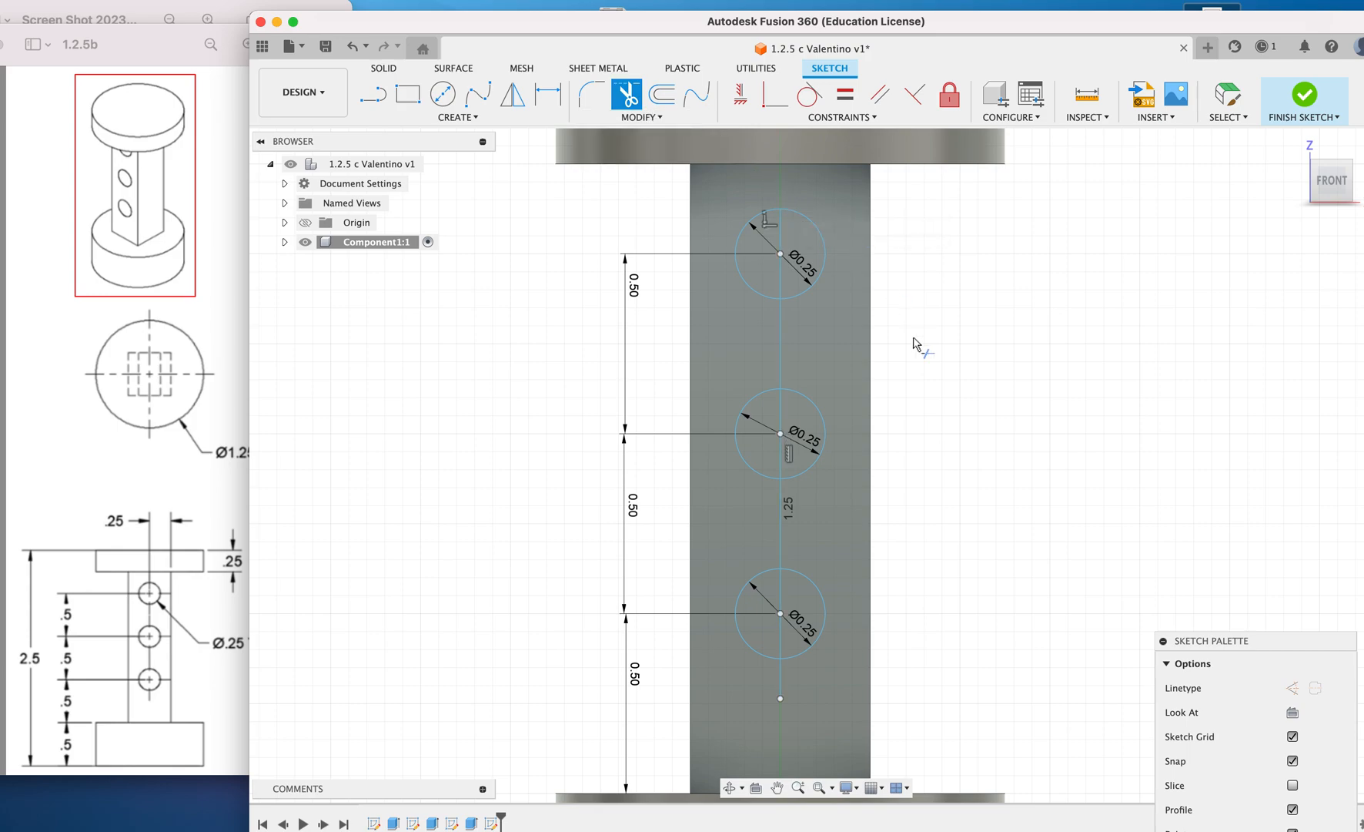
left_click(828, 253)
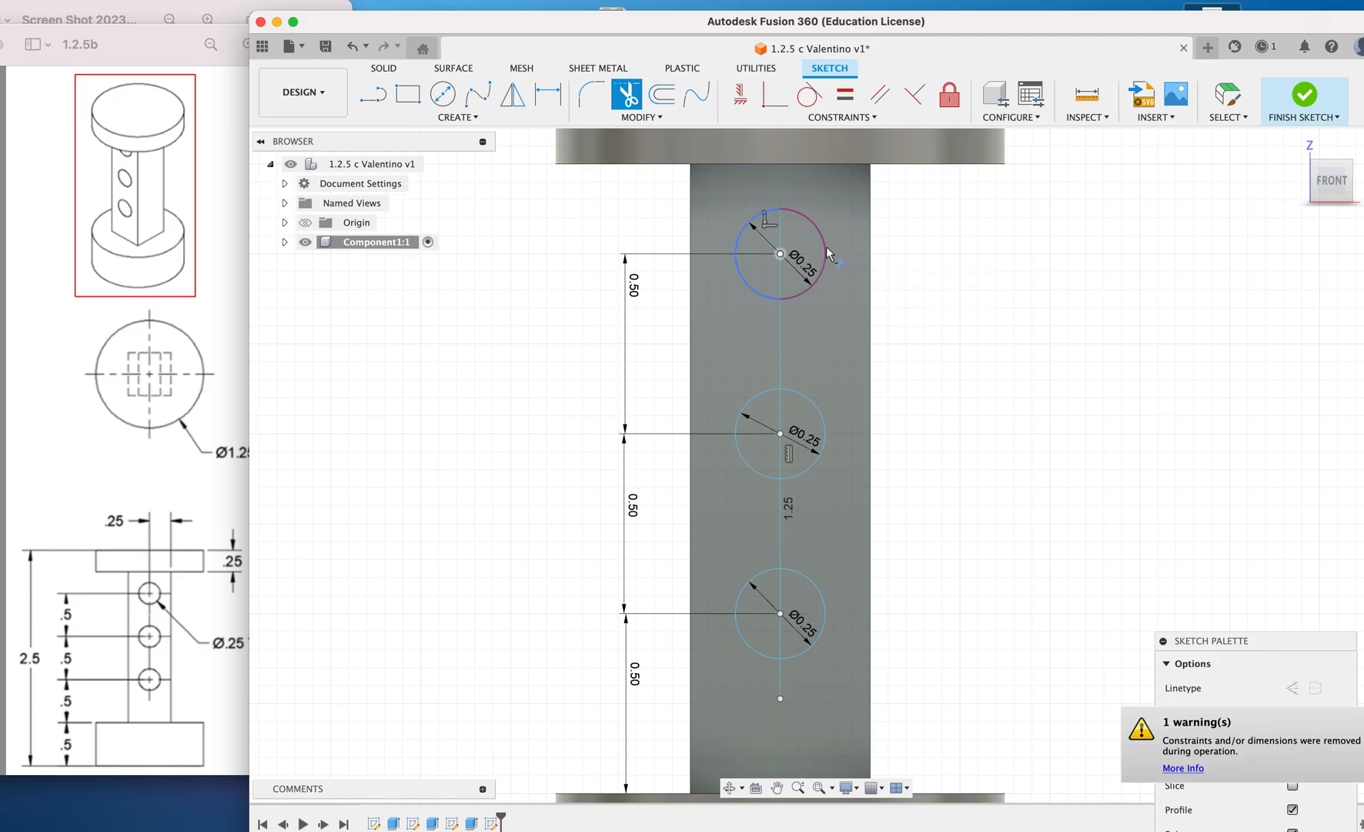
left_click(779, 330)
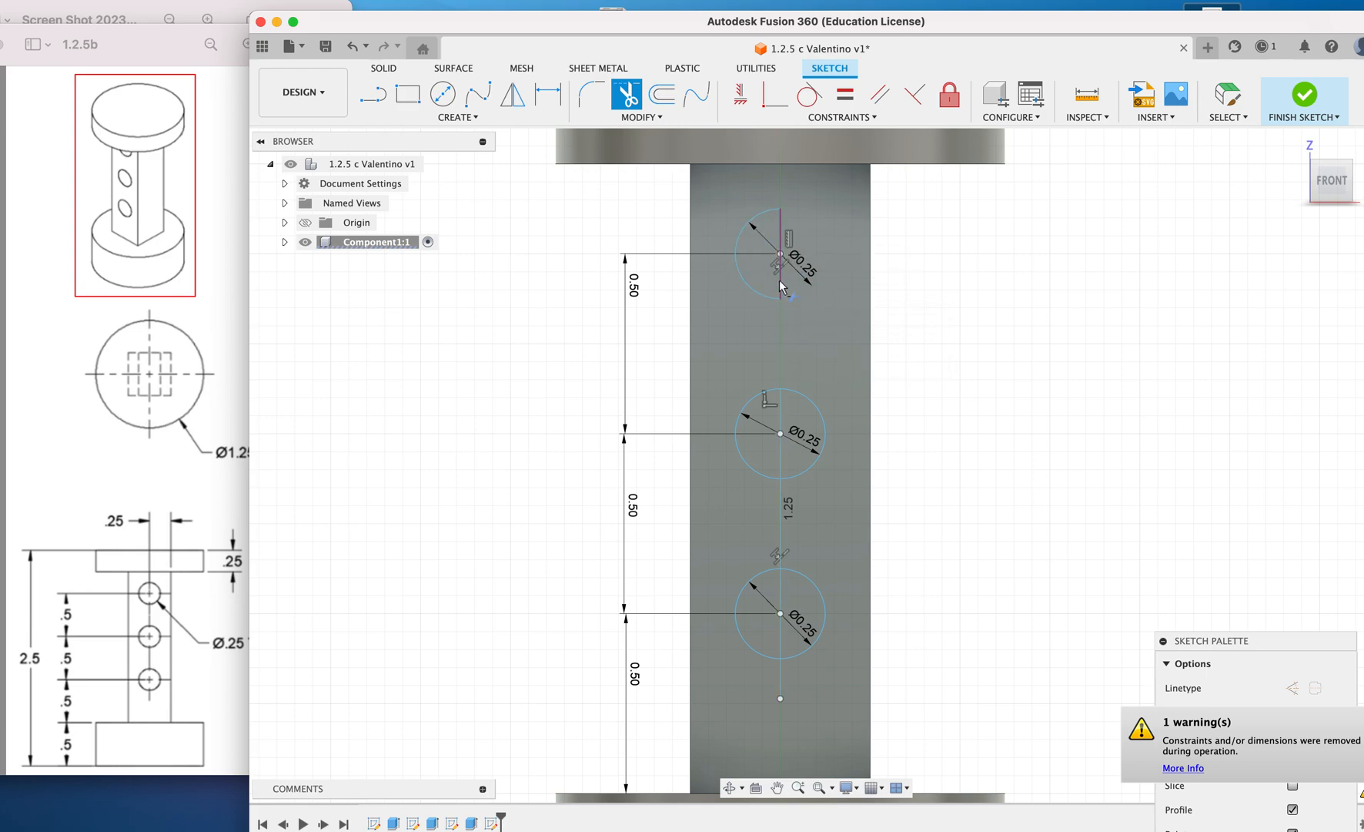
key("Escape")
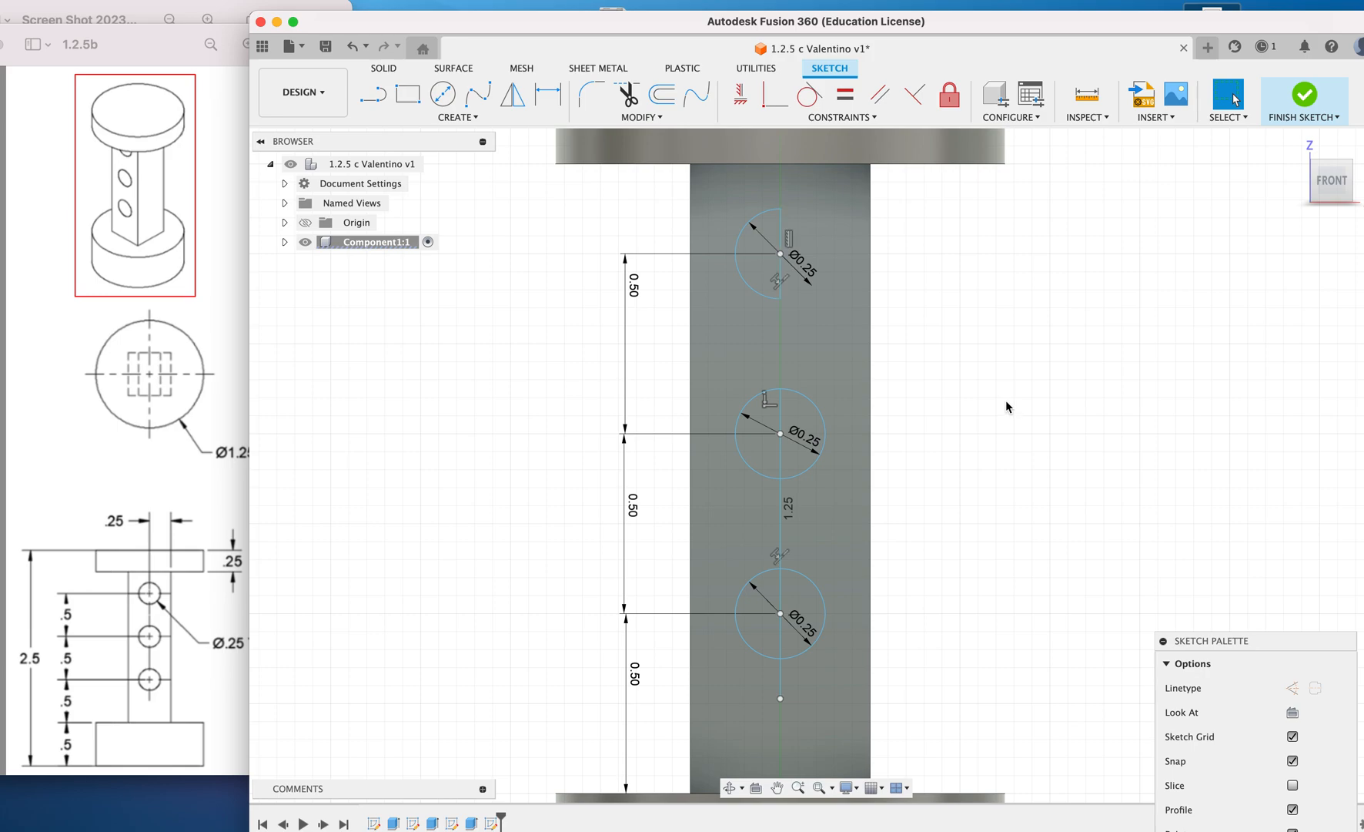
Step: Trim the middle and lowest circles to closed left half circles, remove the leftover line segments, and finish the sketch
key("t")
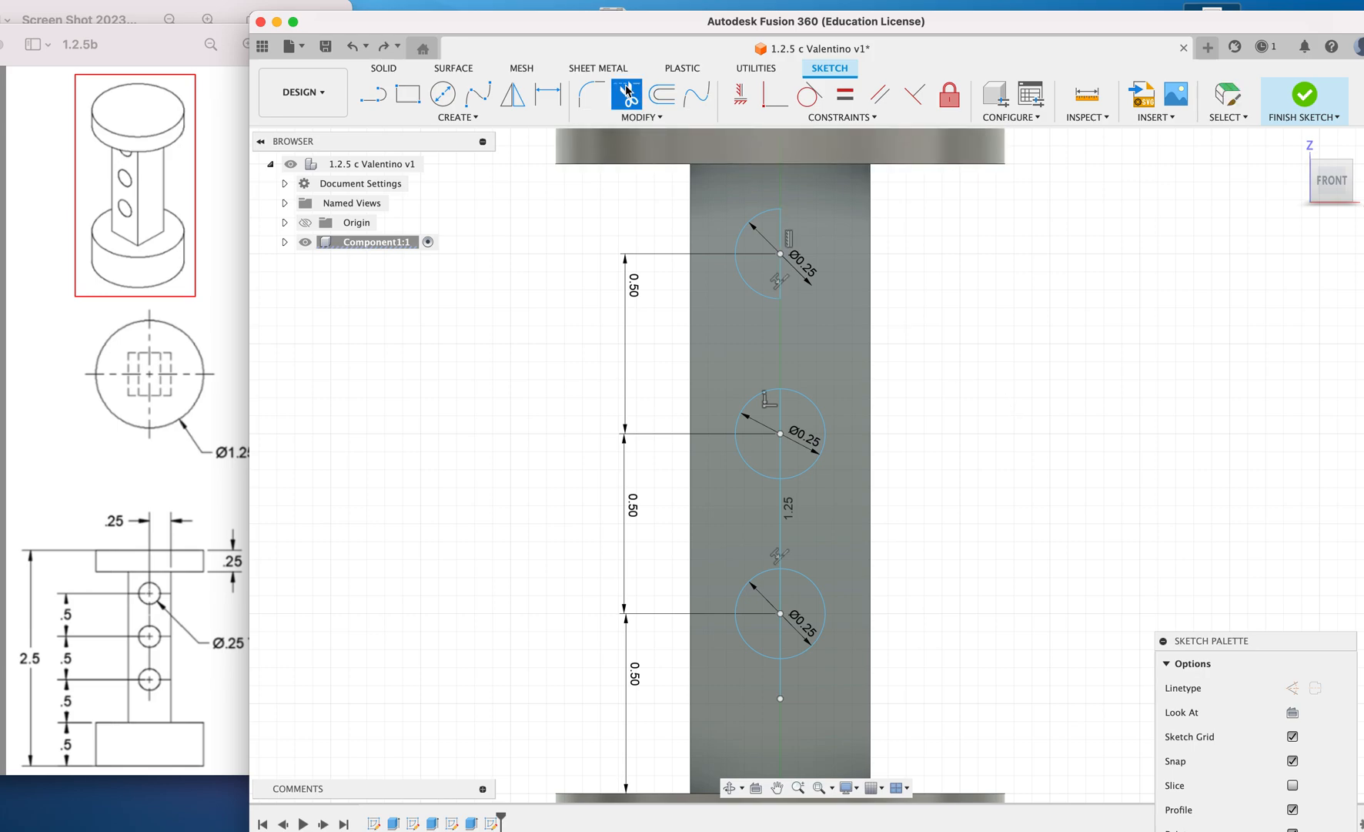
left_click(820, 410)
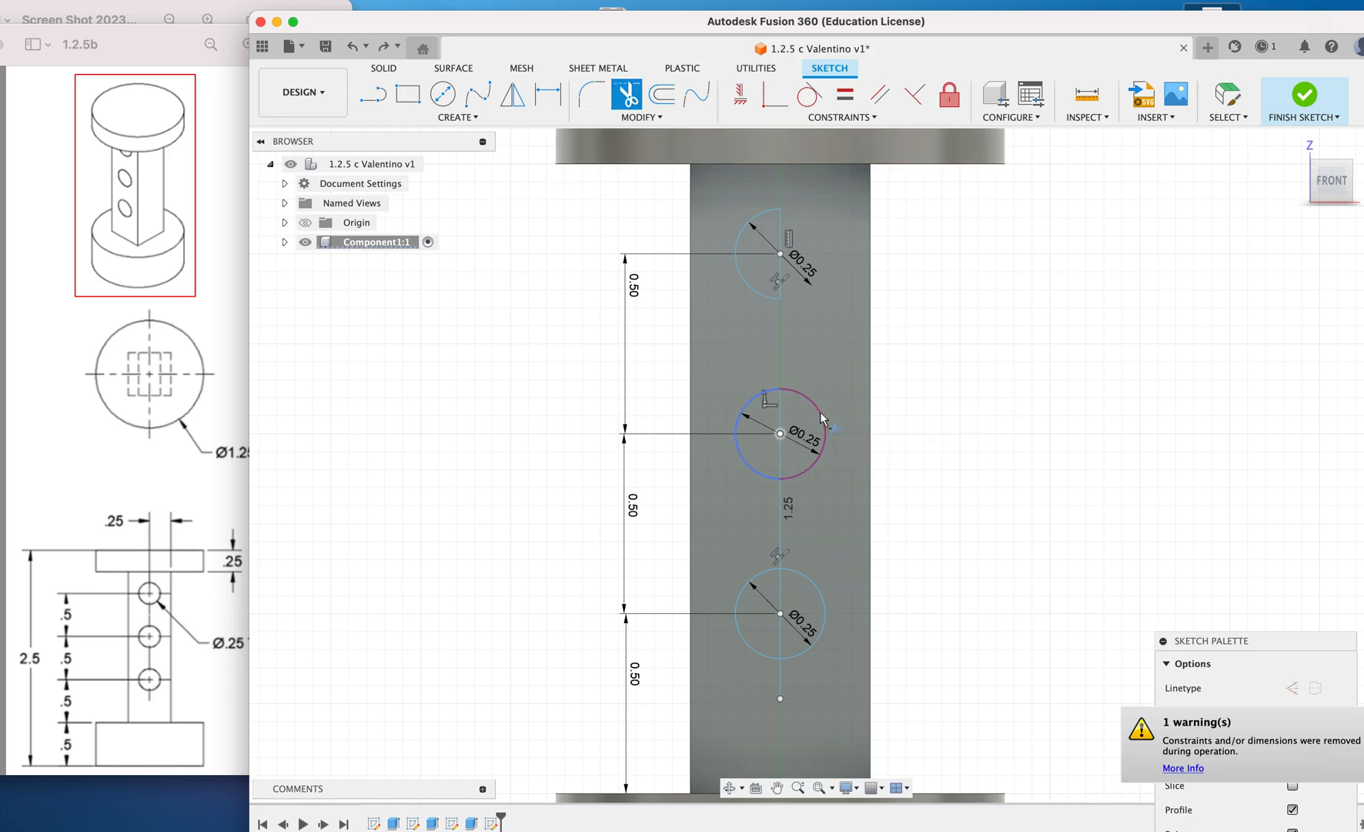
left_click(779, 494)
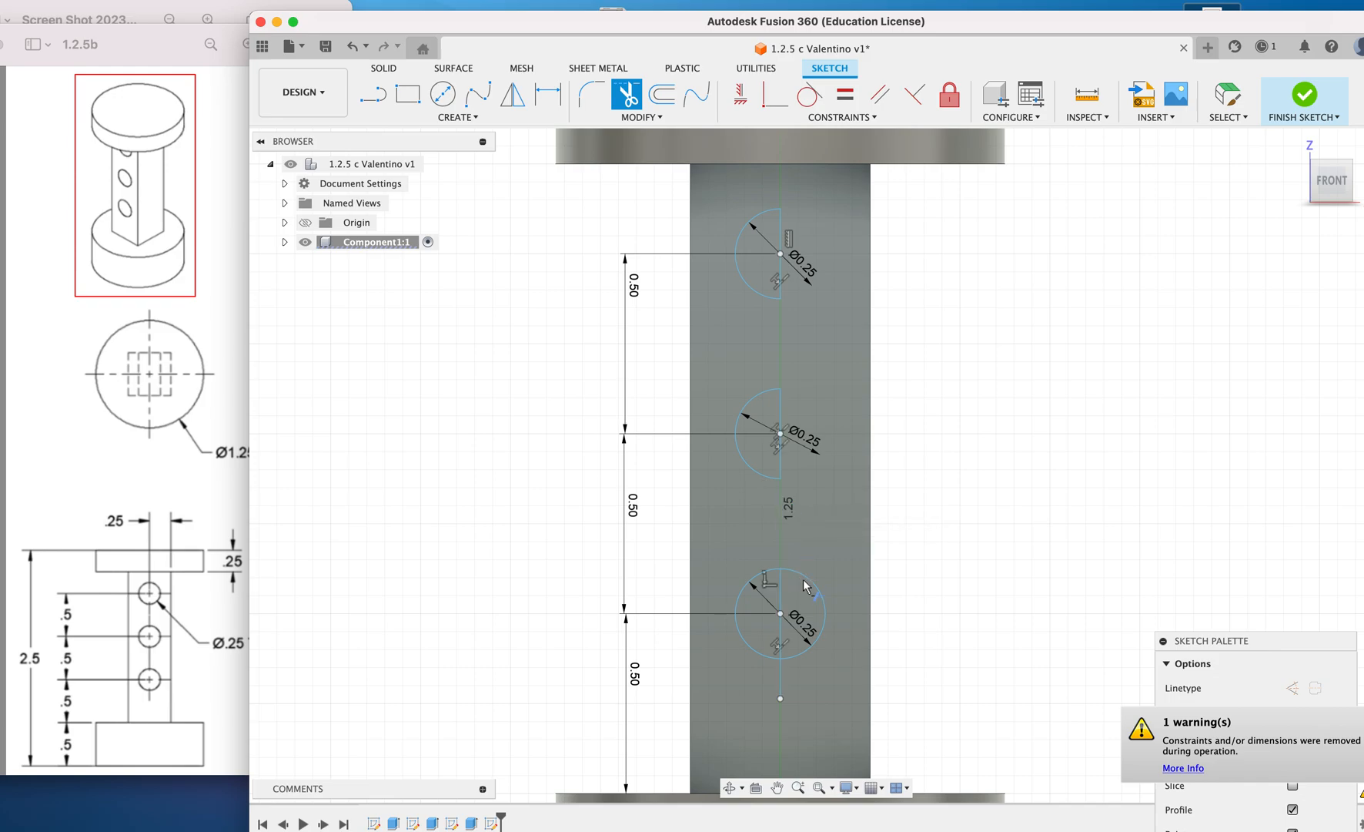
left_click(807, 584)
left_click(779, 674)
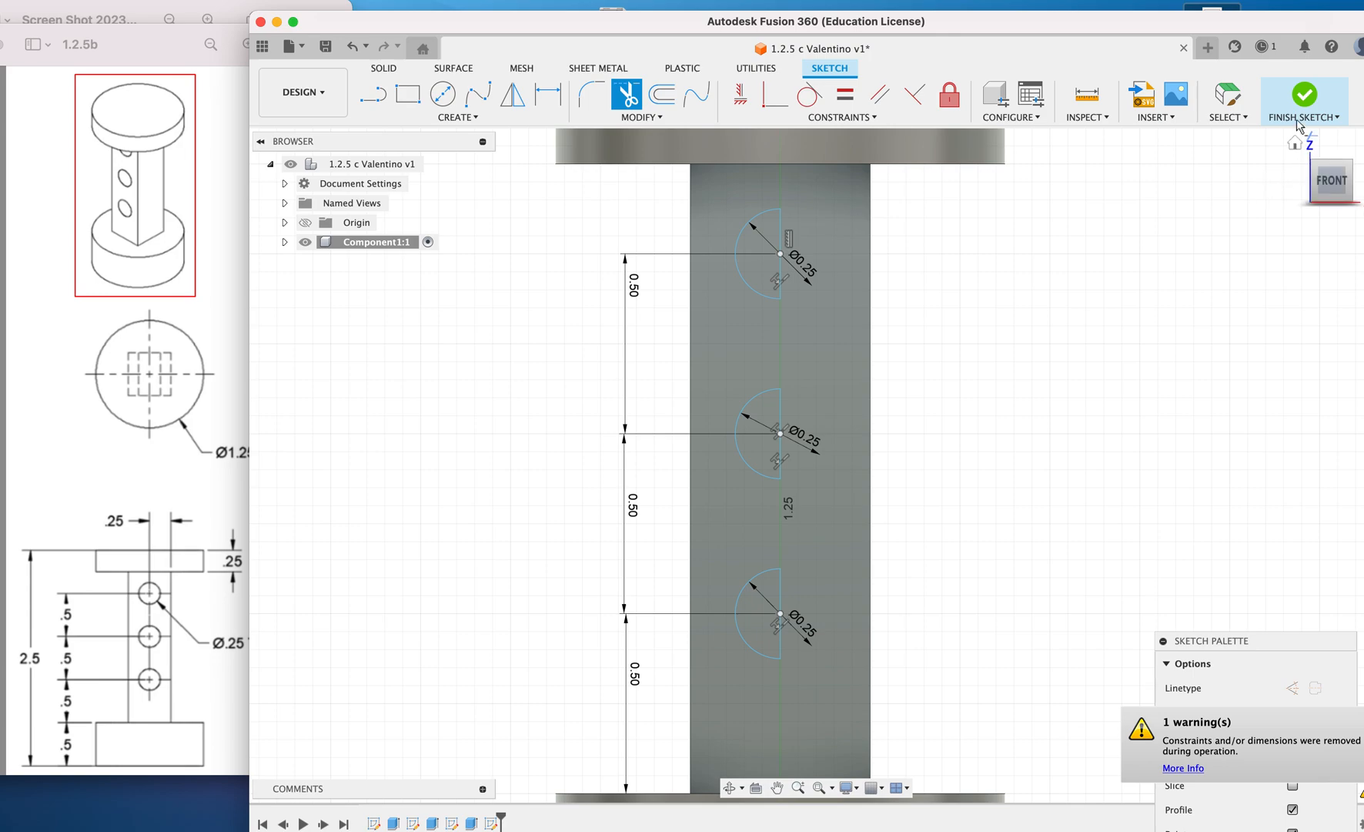
left_click(1304, 96)
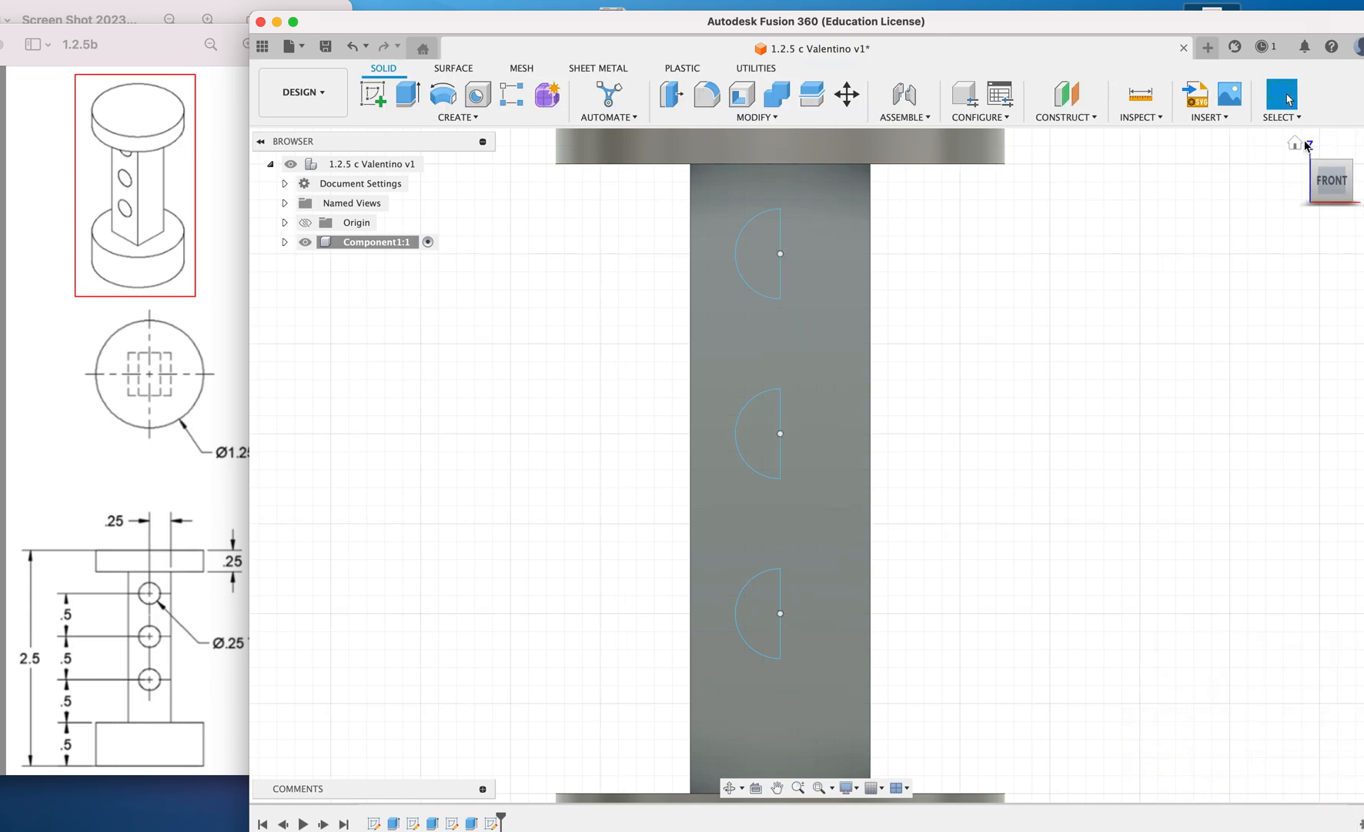
Step: Start a Revolve of the three half-circle profiles, with only those profiles selected, about the straight vertical edge of the middle one
left_click(1299, 145)
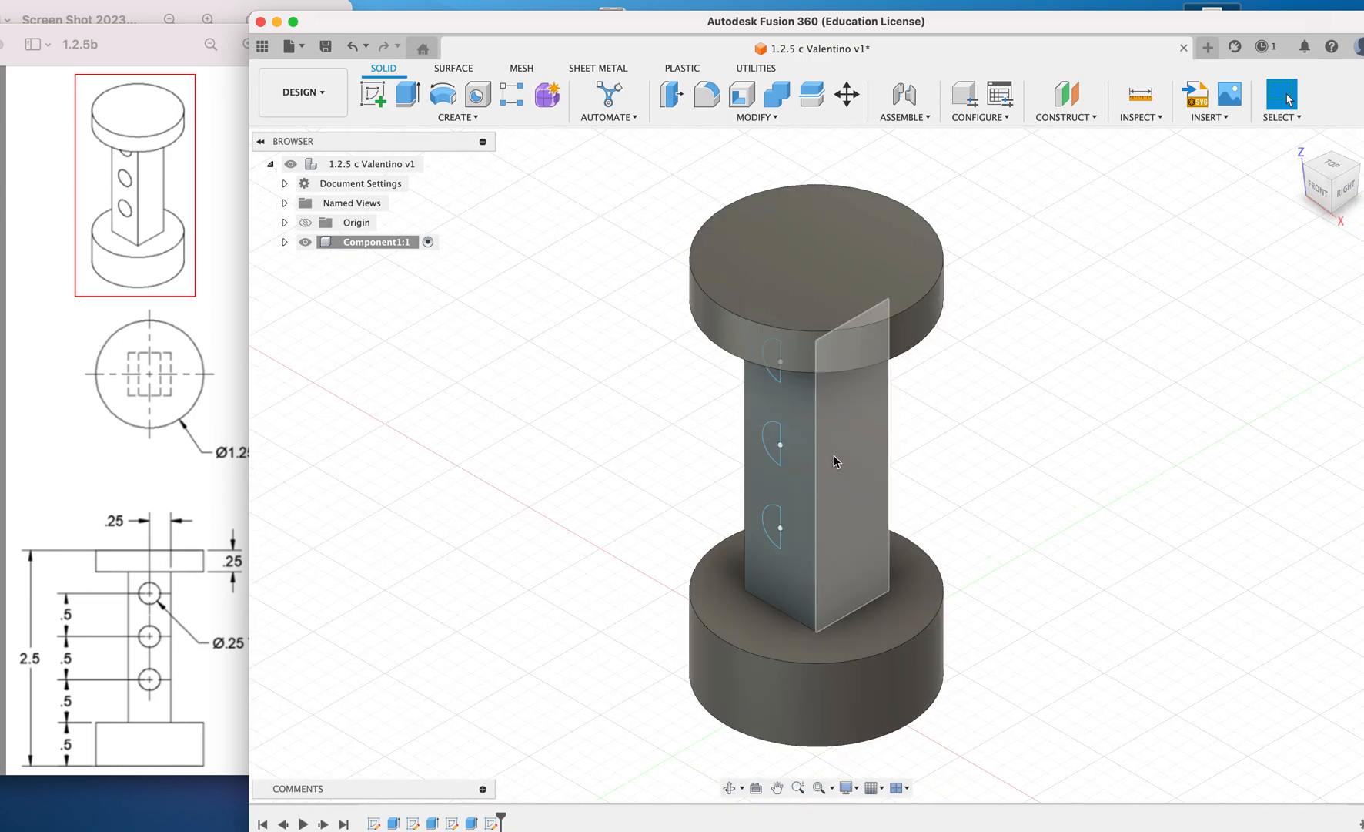
scroll(835, 460, "up", 5)
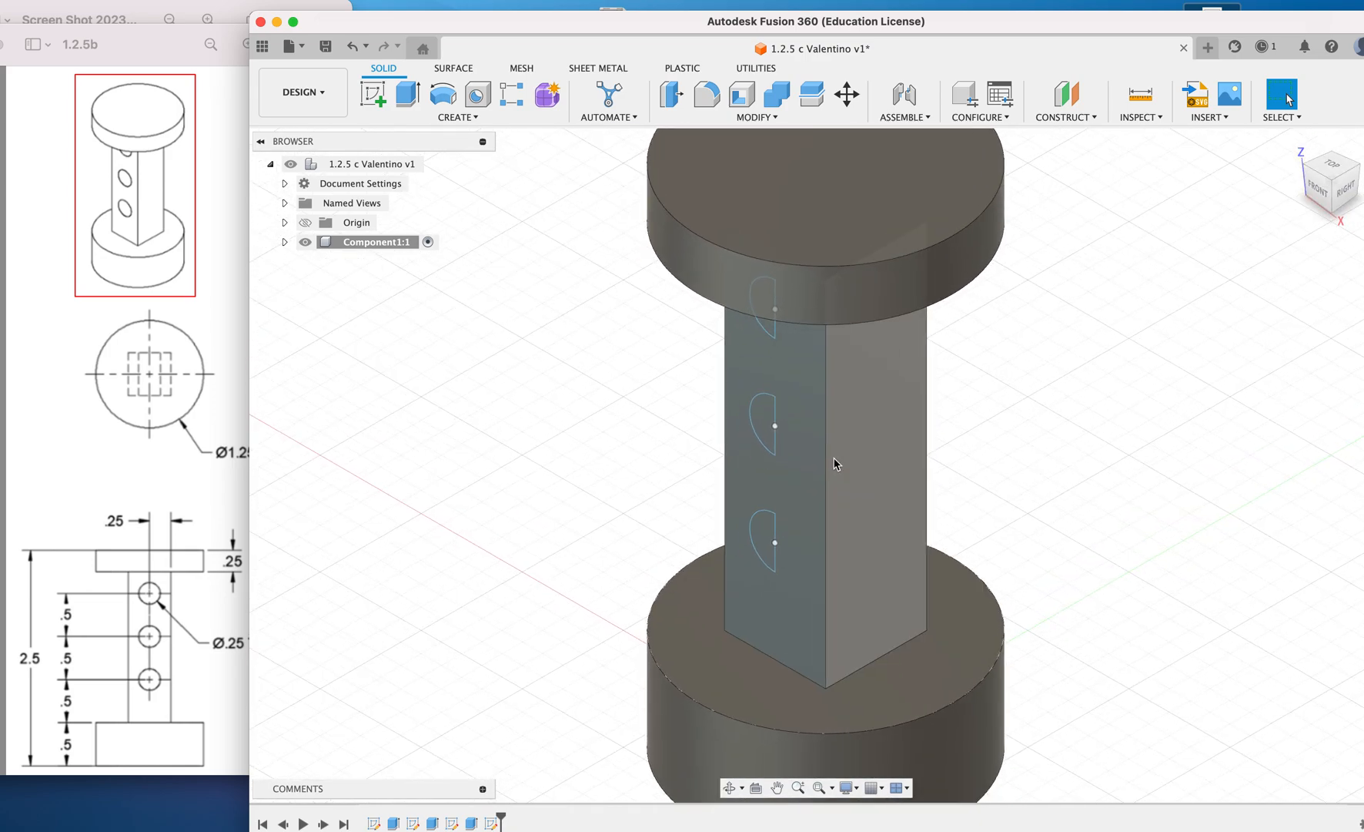
left_click_drag(1331, 195, 1335, 153)
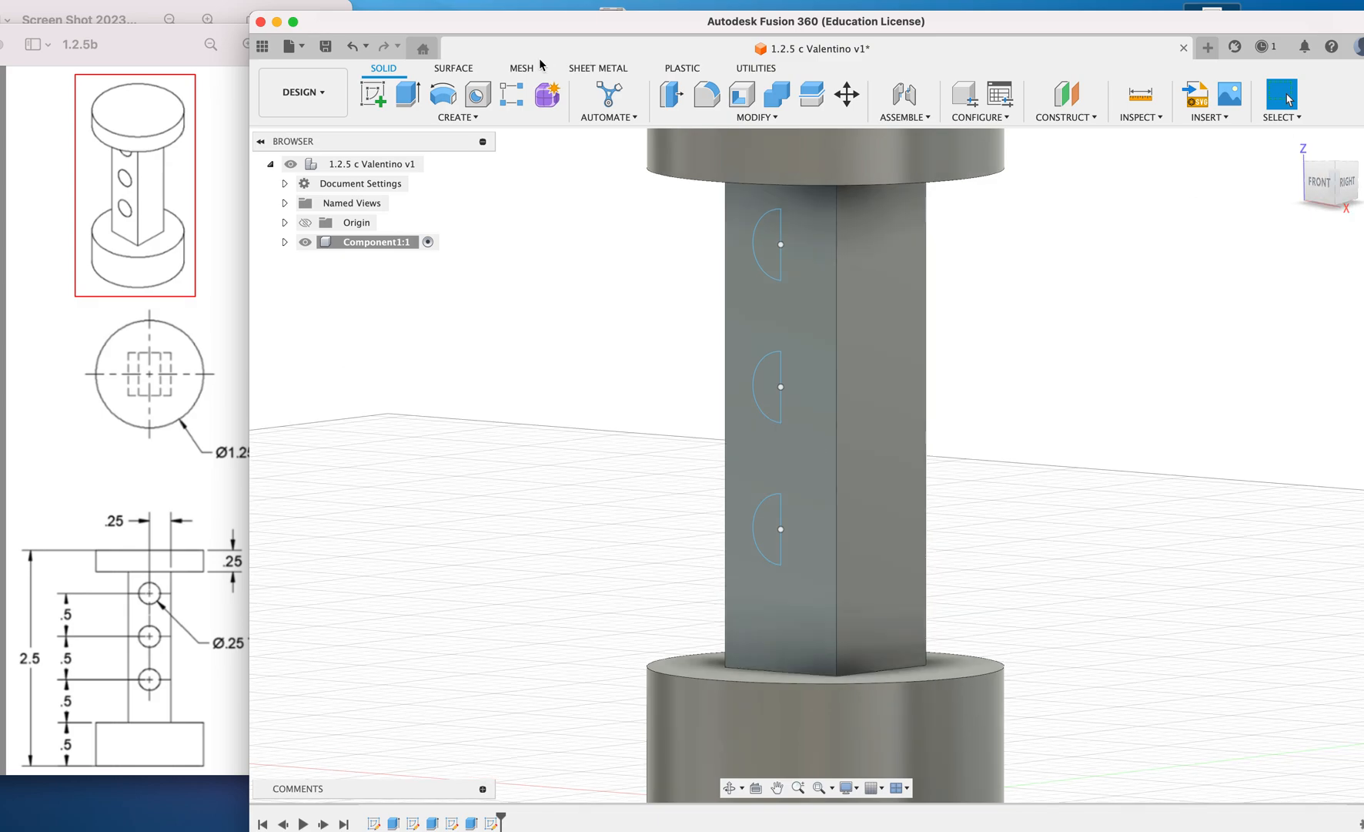
left_click(444, 94)
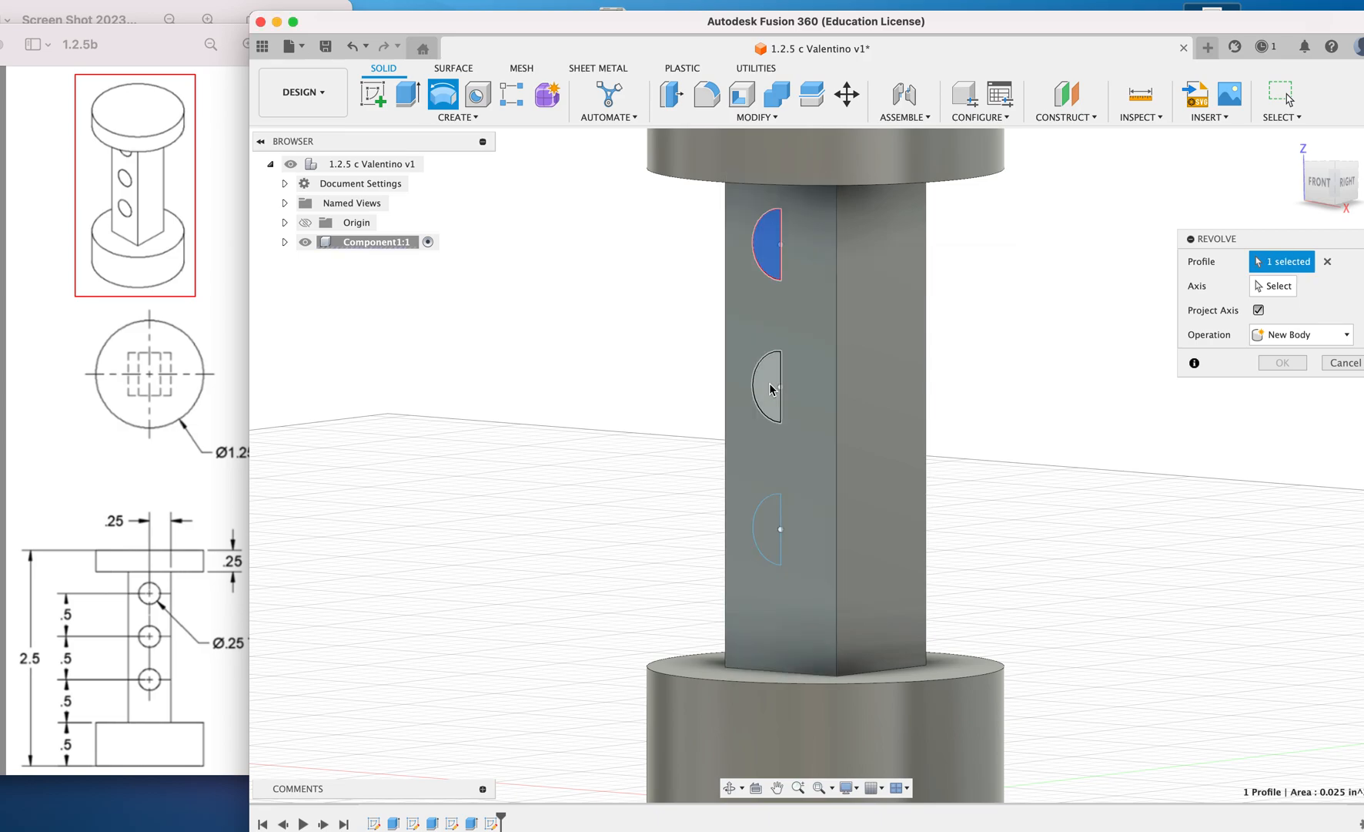
left_click(762, 389)
left_click(766, 540)
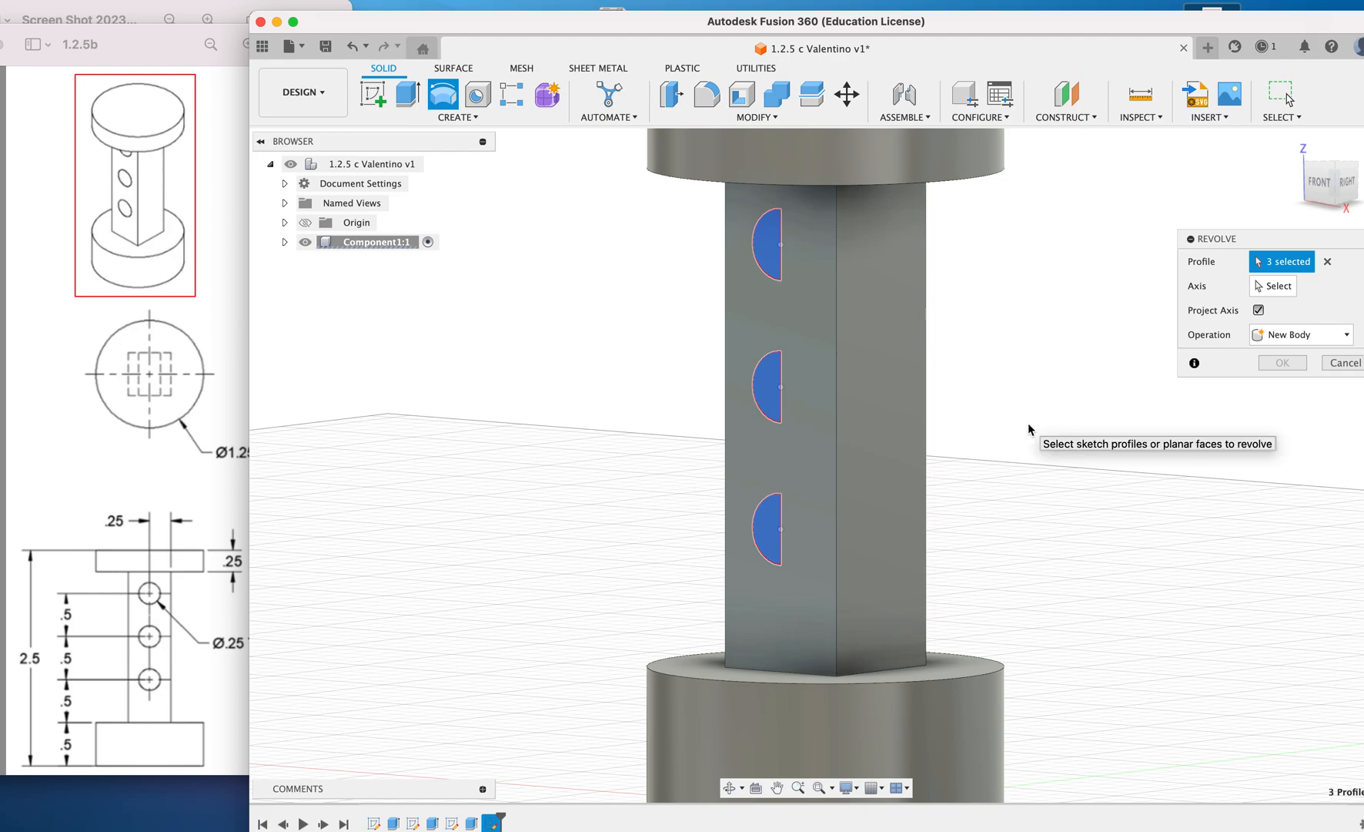
left_click(782, 383)
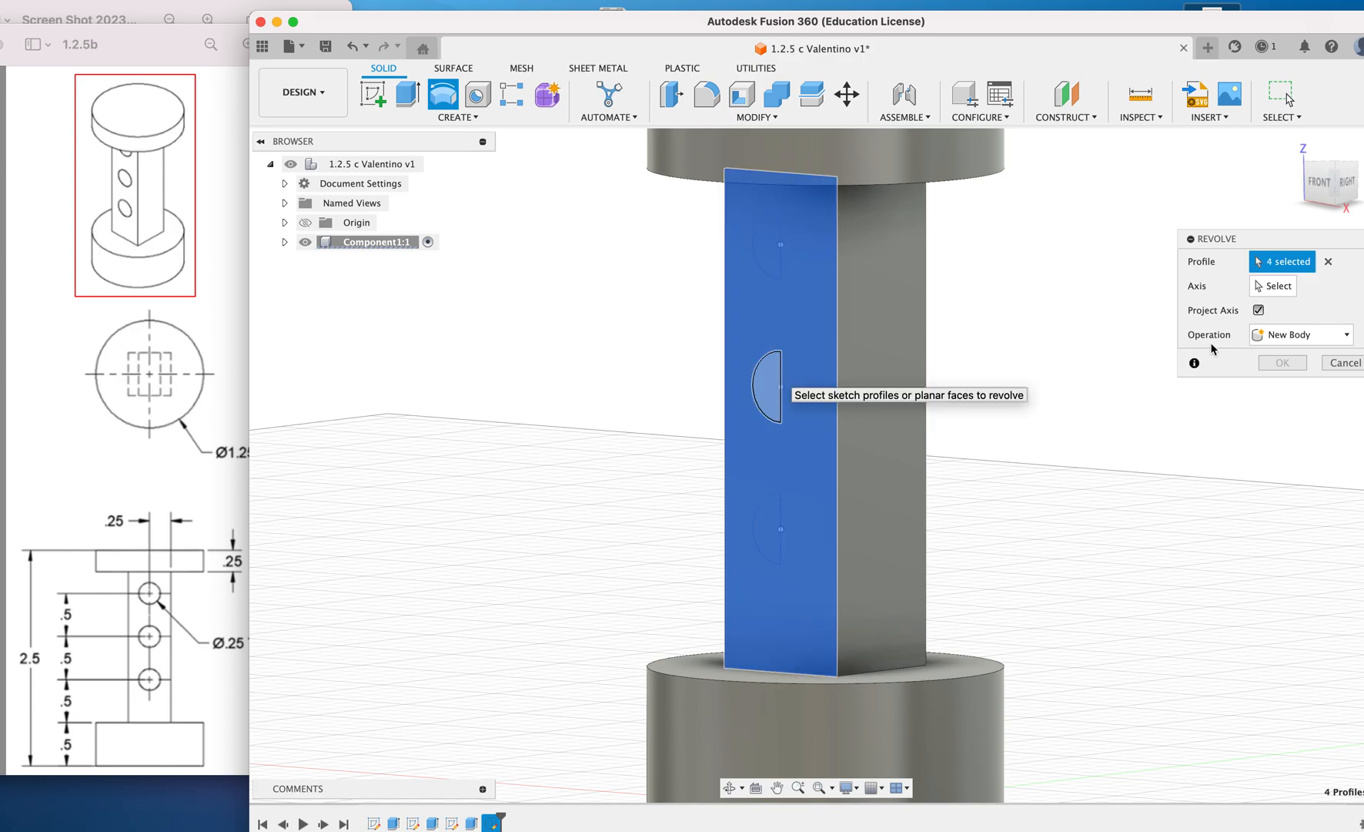
left_click(1287, 286)
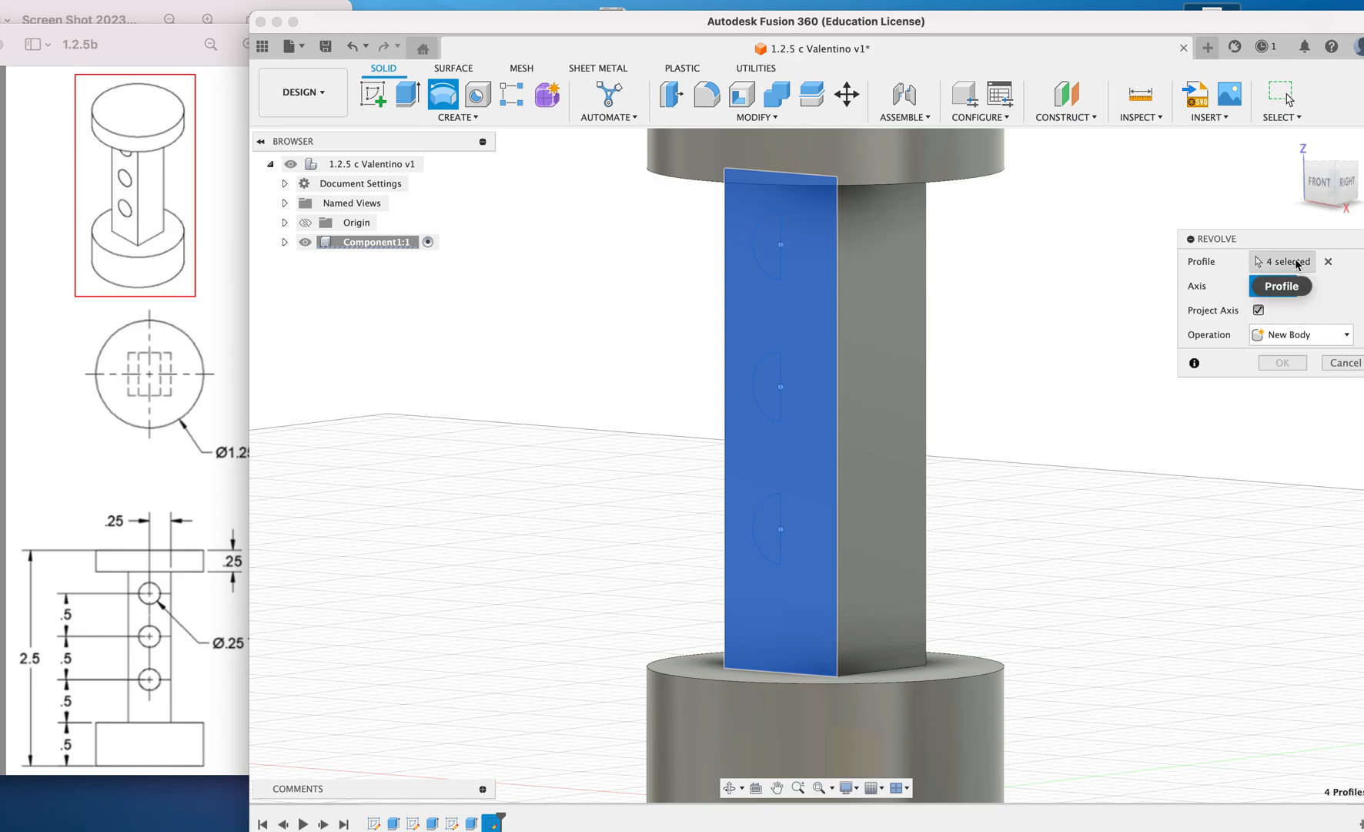
left_click(818, 338)
left_click(1286, 289)
scroll(807, 335, "up", 4)
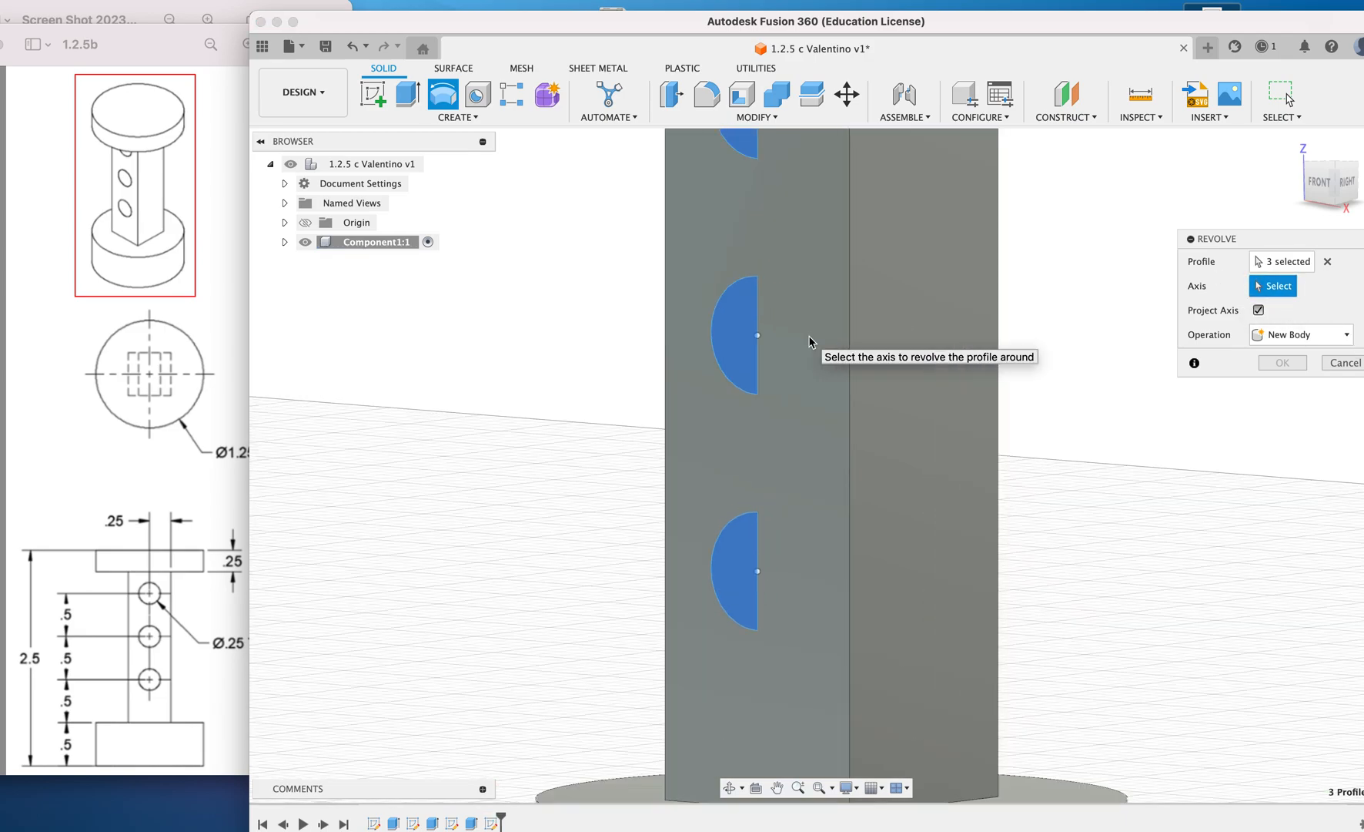
left_click(752, 348)
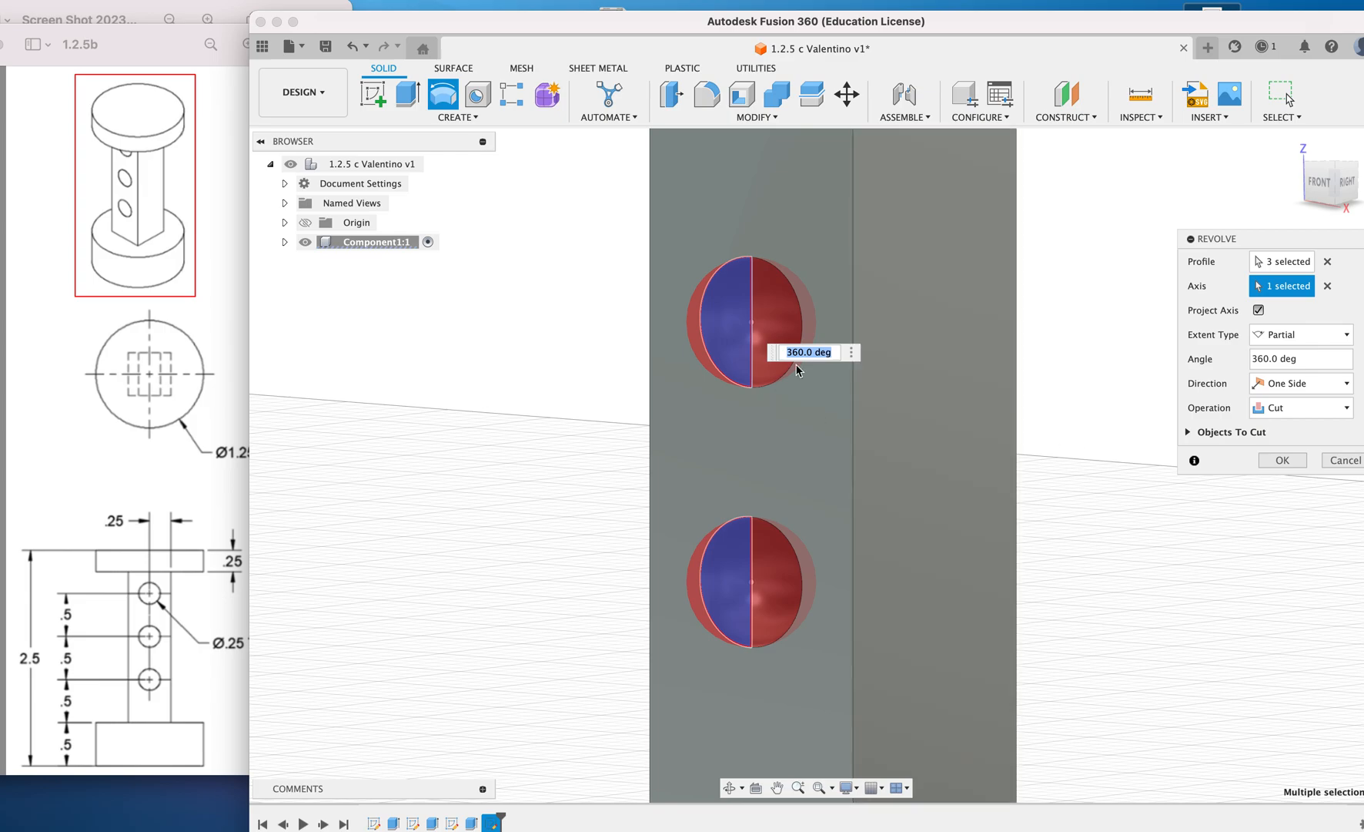
Step: Set the revolve angle to -180 degrees so it cuts spherical recesses into the column, and apply the cut
type("180")
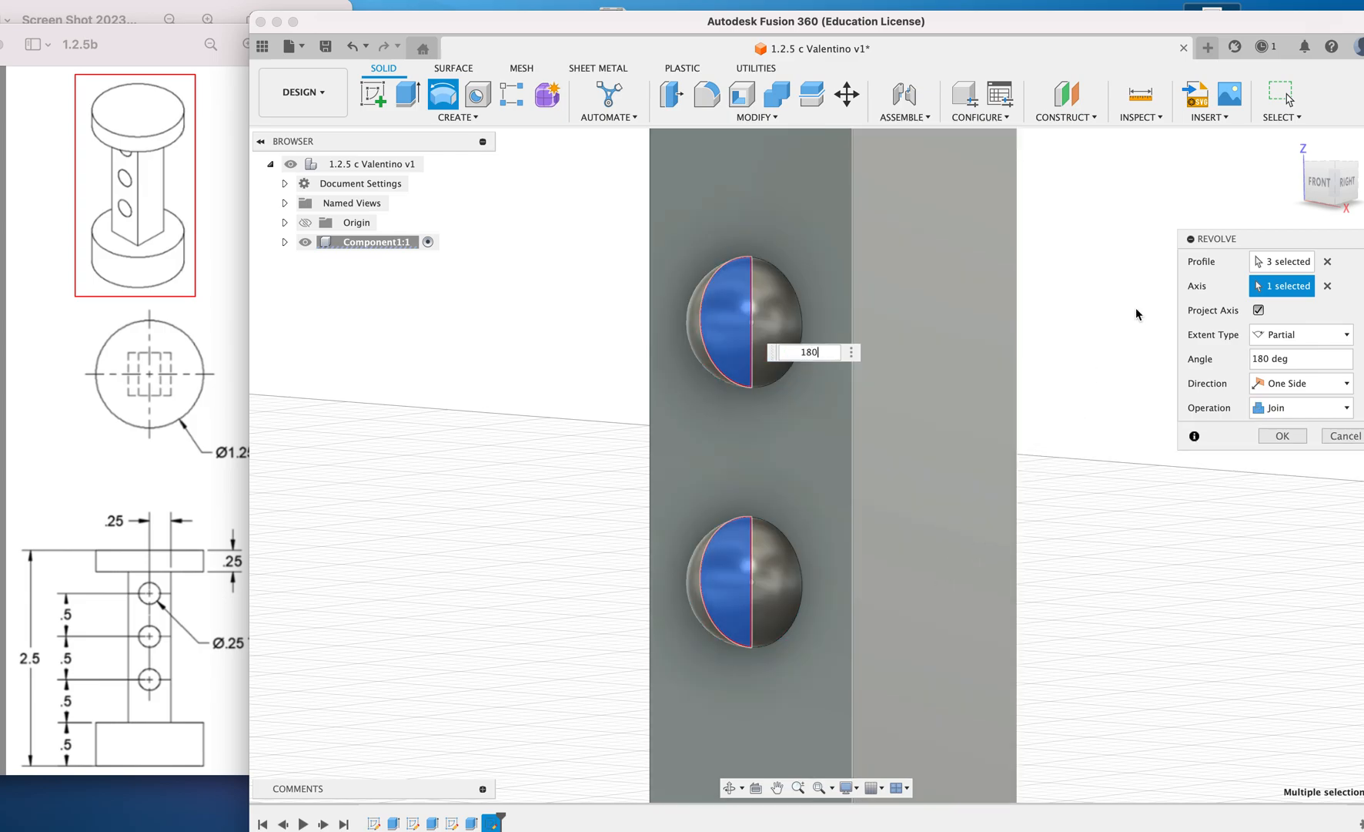
left_click(1347, 183)
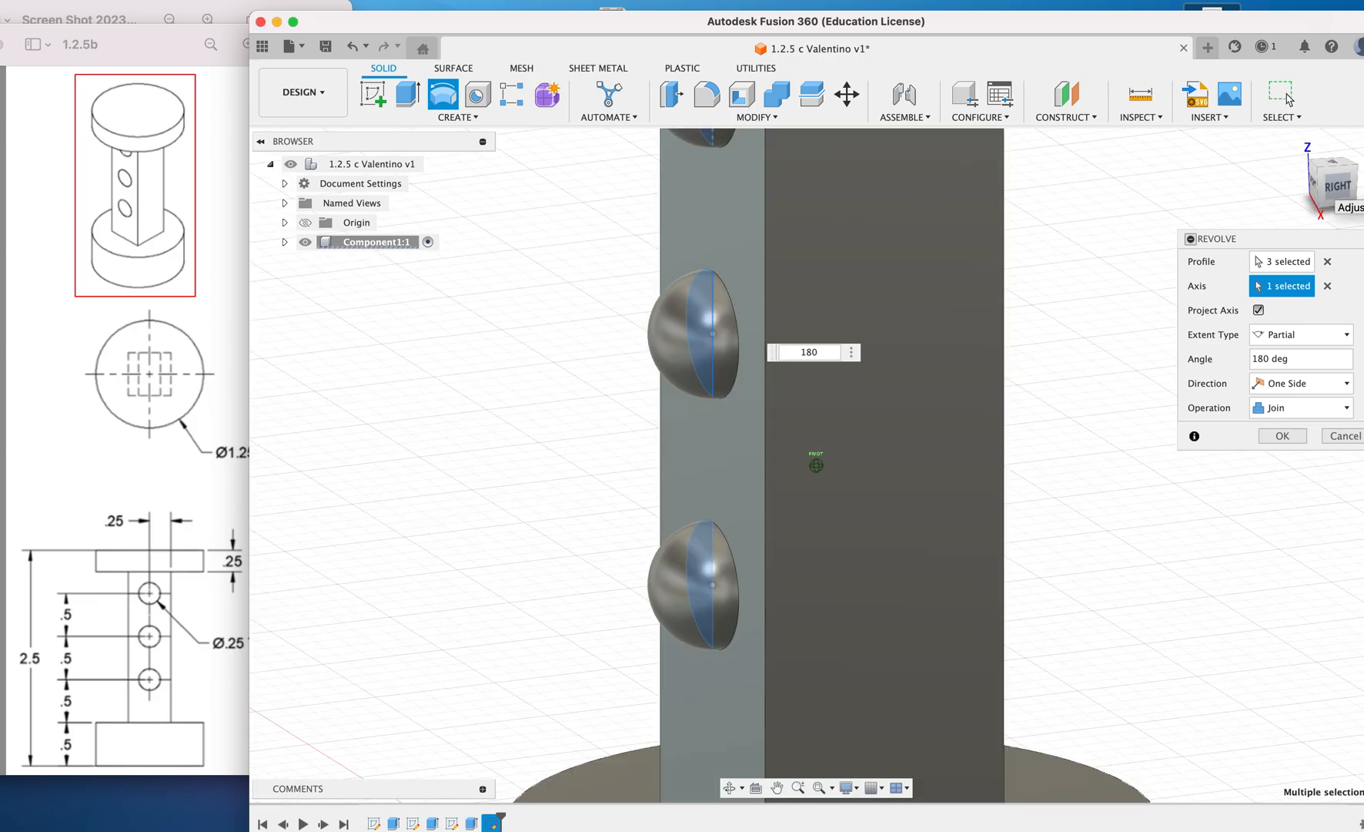
left_click_drag(1230, 255, 1298, 262)
left_click(798, 351)
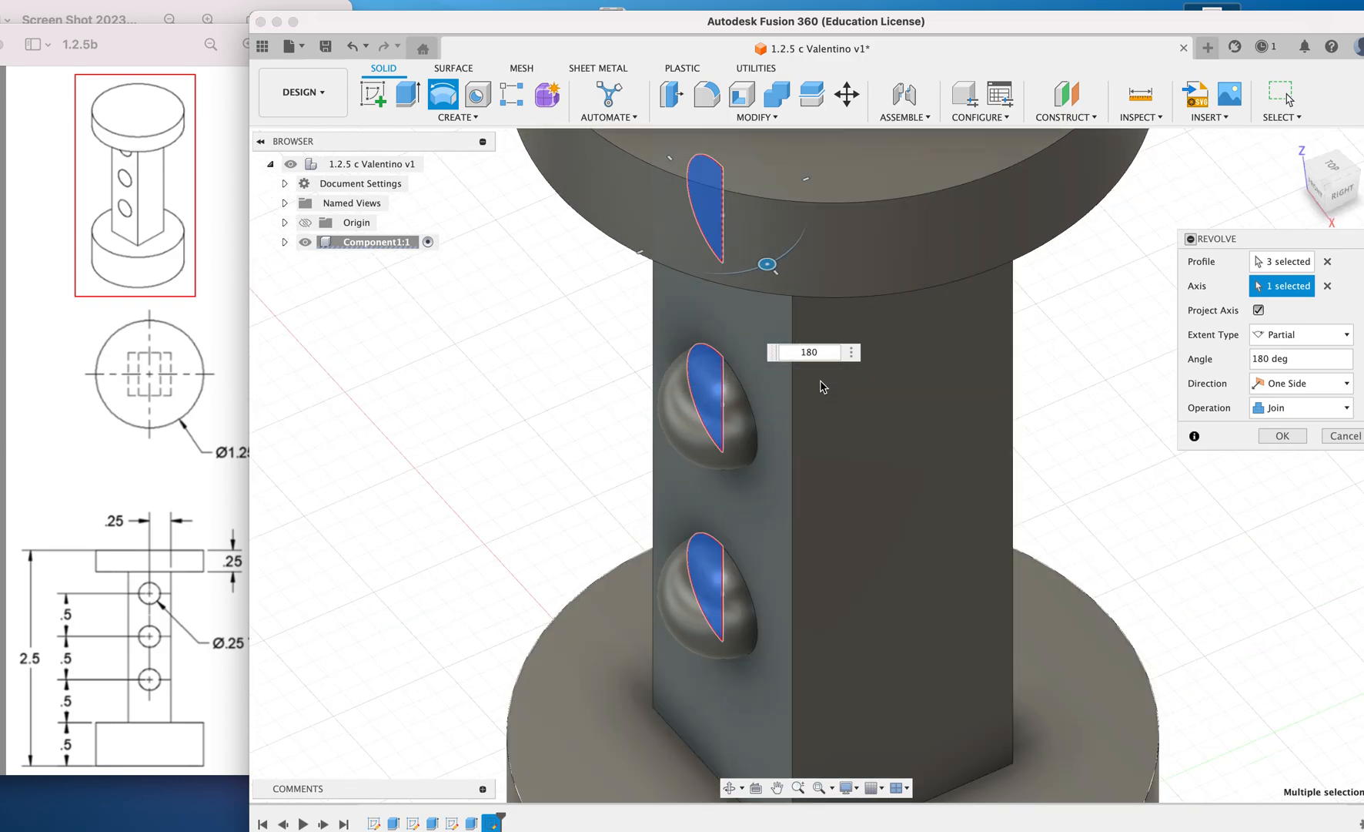
type("-")
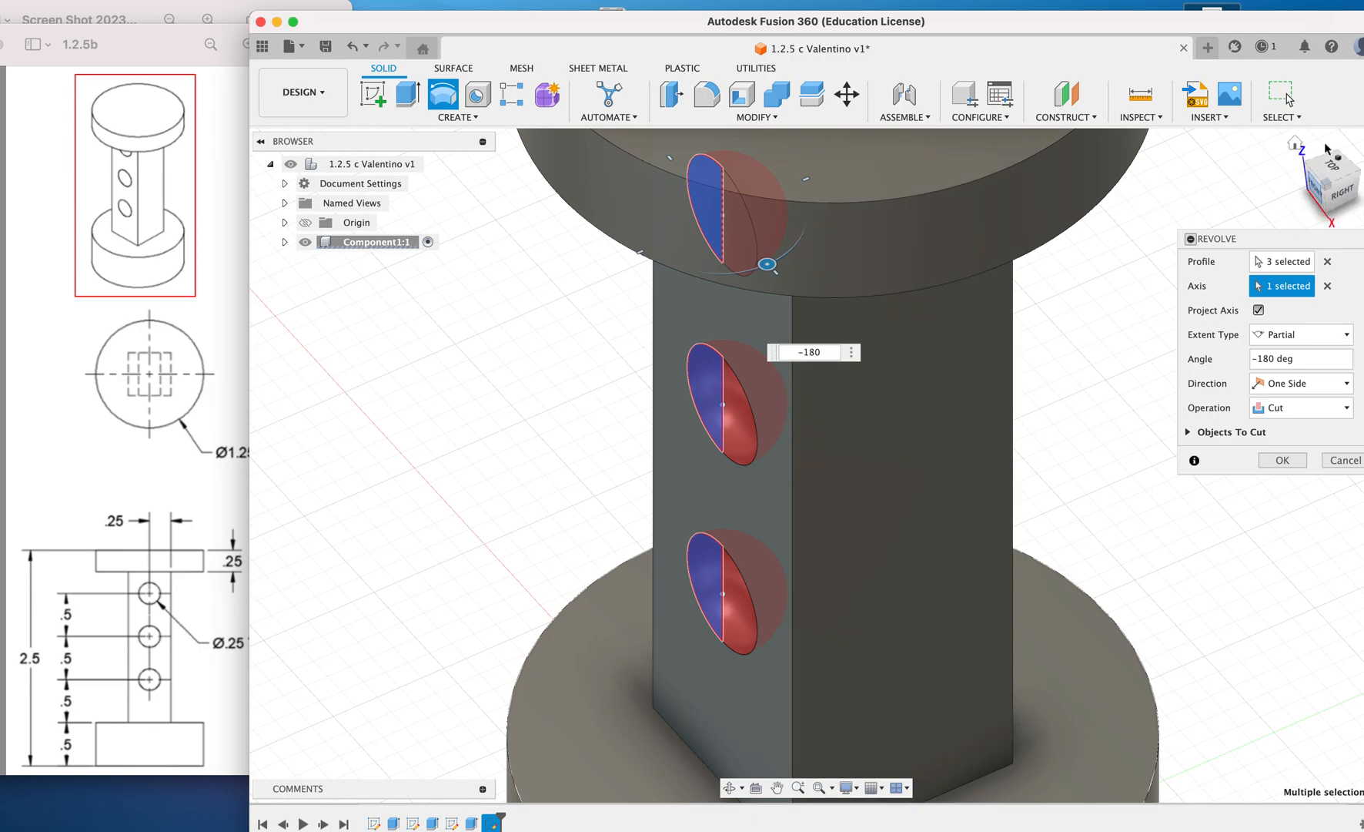
left_click(1313, 182)
mouse_move(6, 119)
left_mouse_down()
mouse_move(1343, 119)
mouse_move(1331, 129)
left_mouse_up()
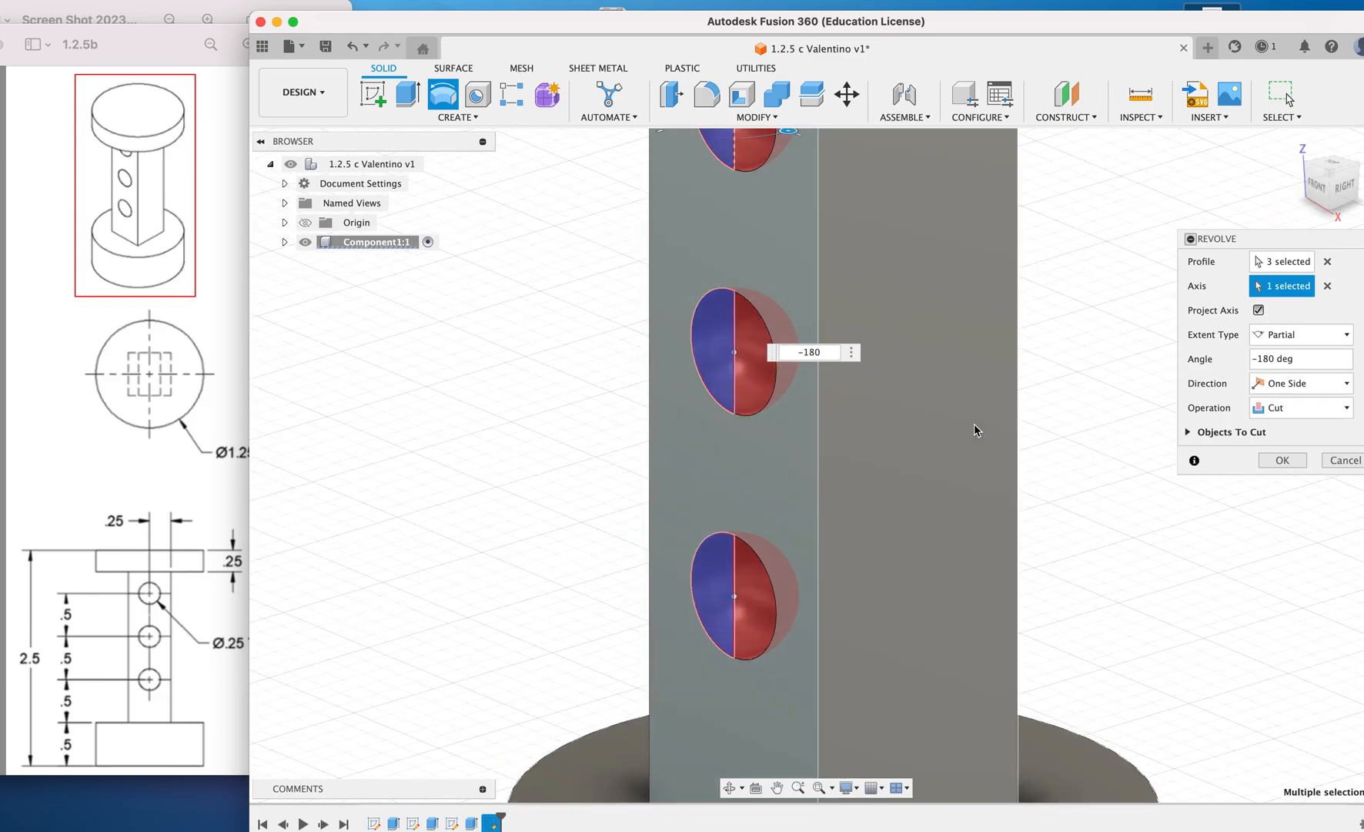
scroll(978, 427, "down", 5)
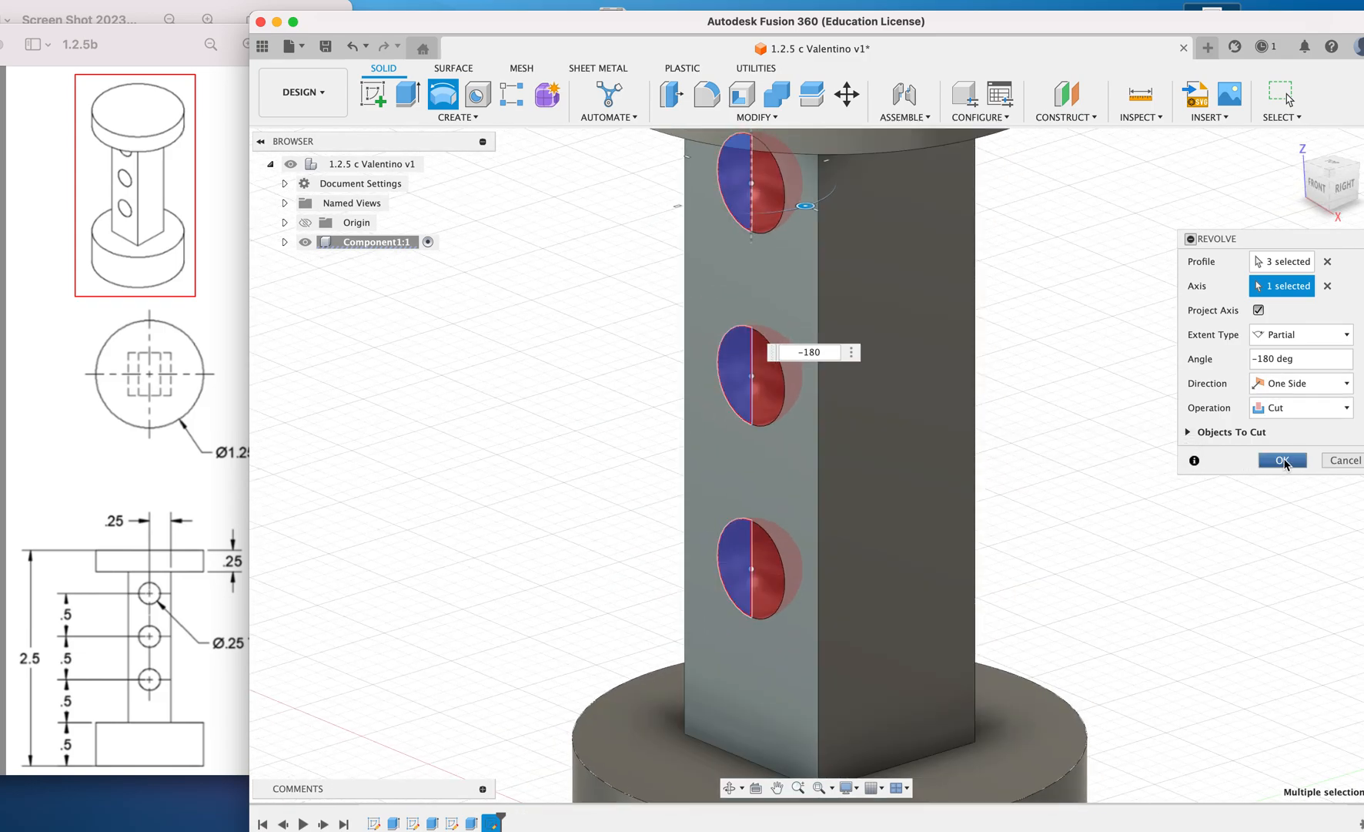
left_click(1283, 460)
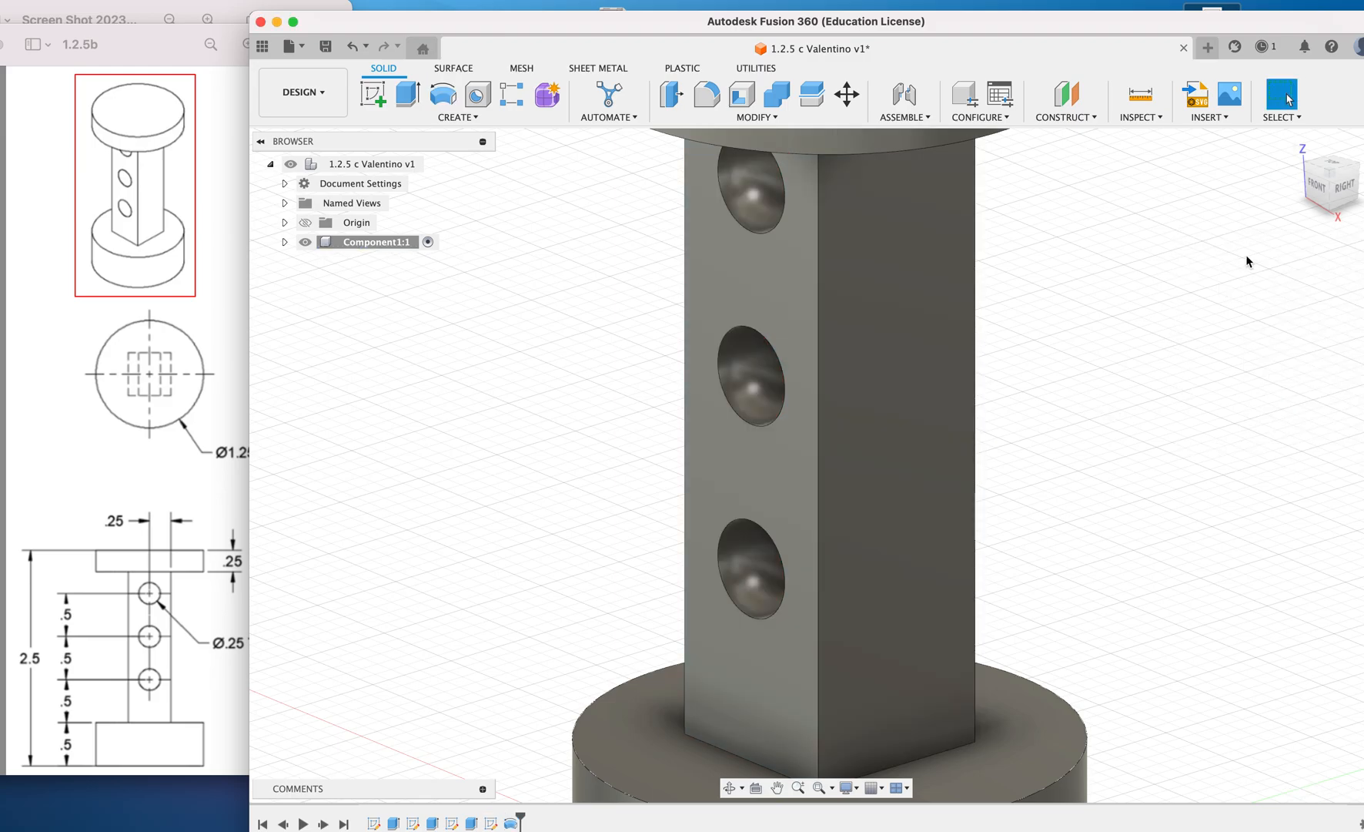
Step: Capture a screenshot of the whole column in an angled view that shows the three spherical recesses
left_click(1318, 185)
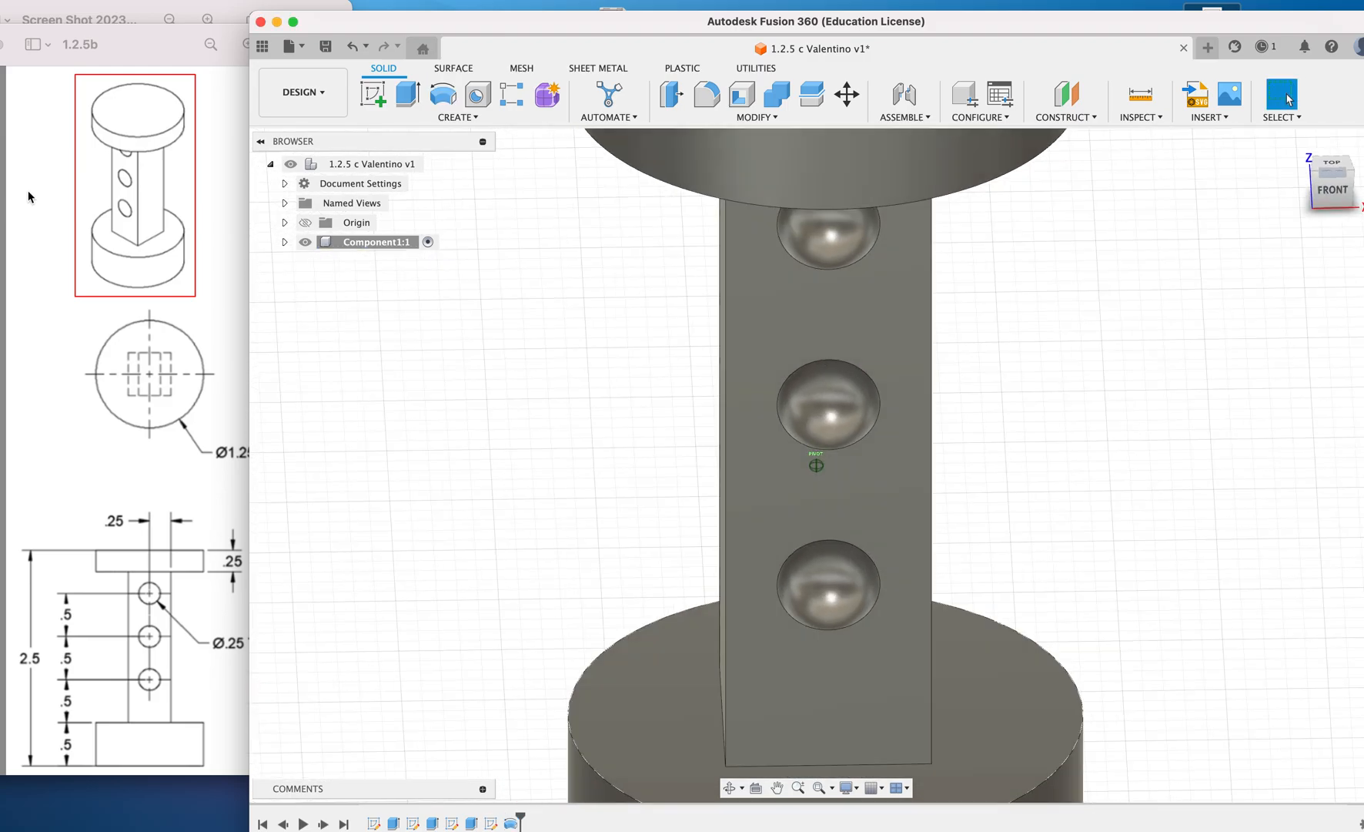
left_click_drag(6, 194, 0, 176)
left_click_drag(1277, 177, 1291, 204)
scroll(1080, 284, "down", 4)
scroll(1081, 284, "down", 5)
mouse_move(1311, 193)
left_mouse_down()
mouse_move(1287, 192)
mouse_move(1324, 195)
left_mouse_up()
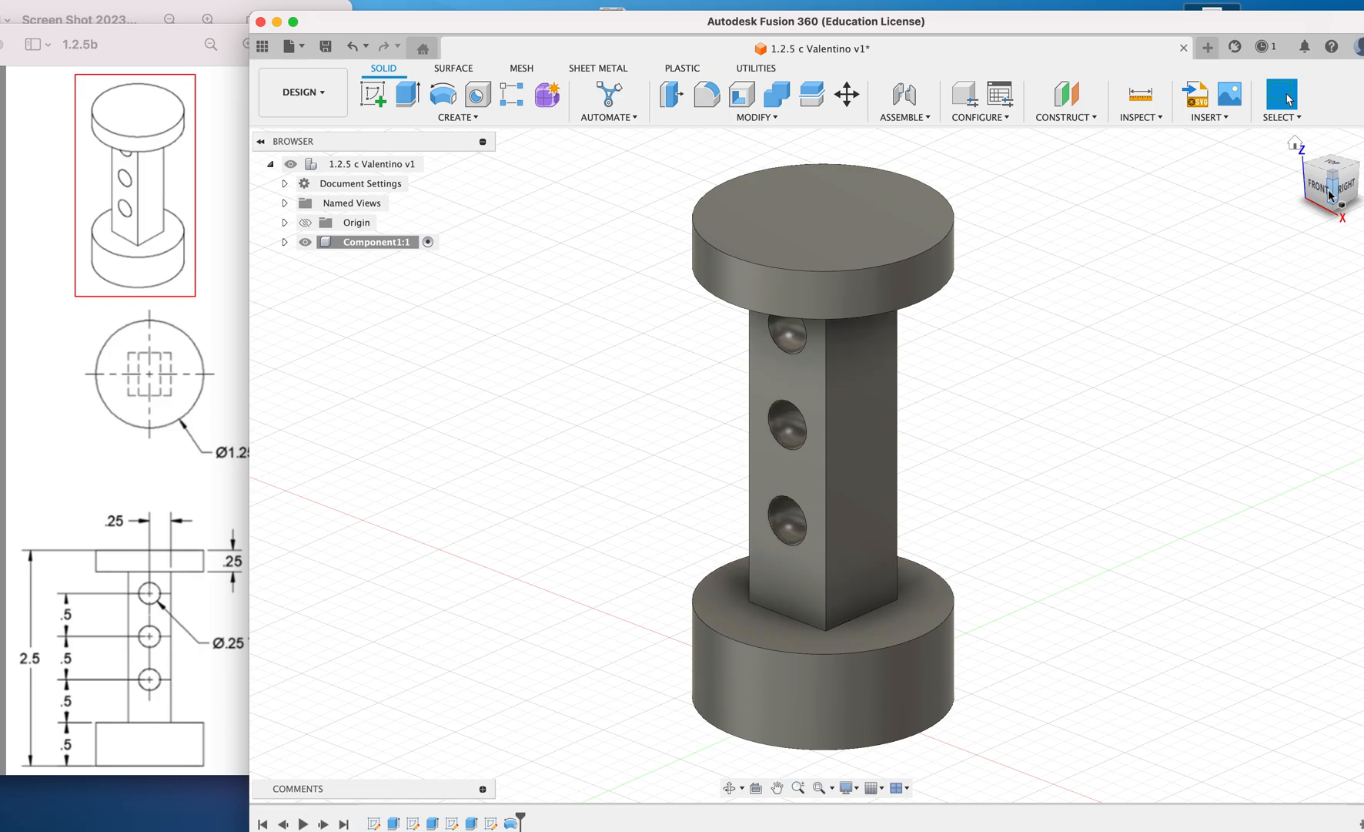
scroll(1141, 342, "right", 5)
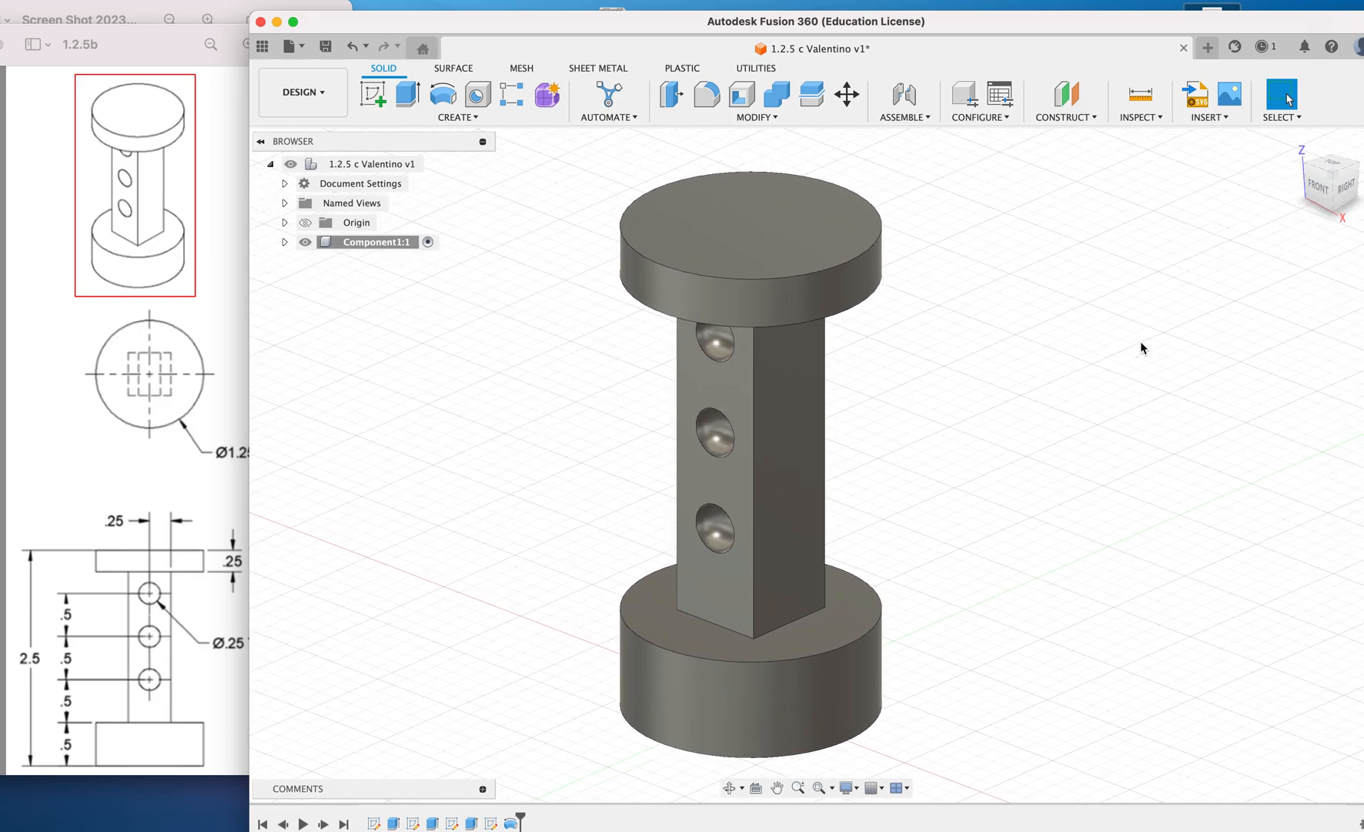
scroll(1141, 342, "right", 1)
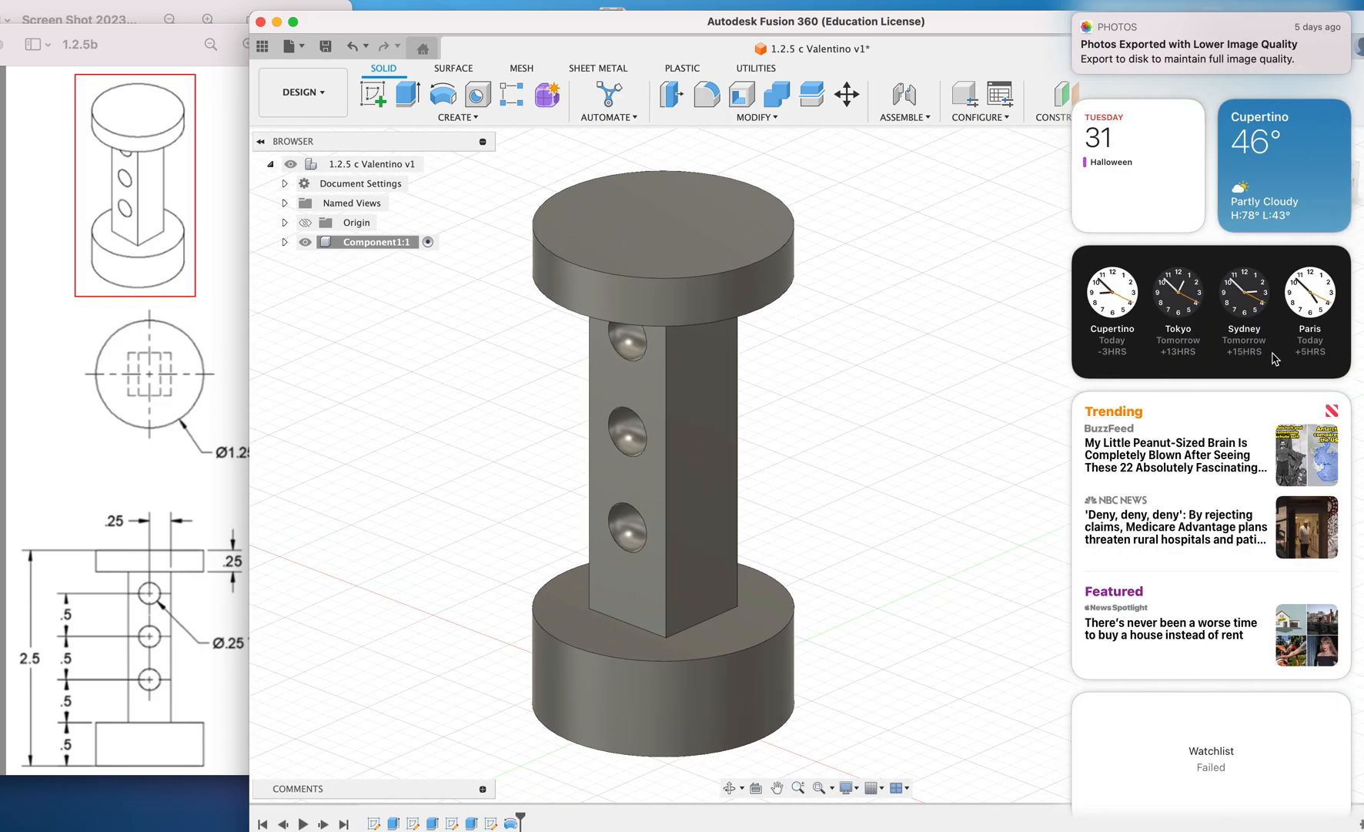
left_click(1004, 394)
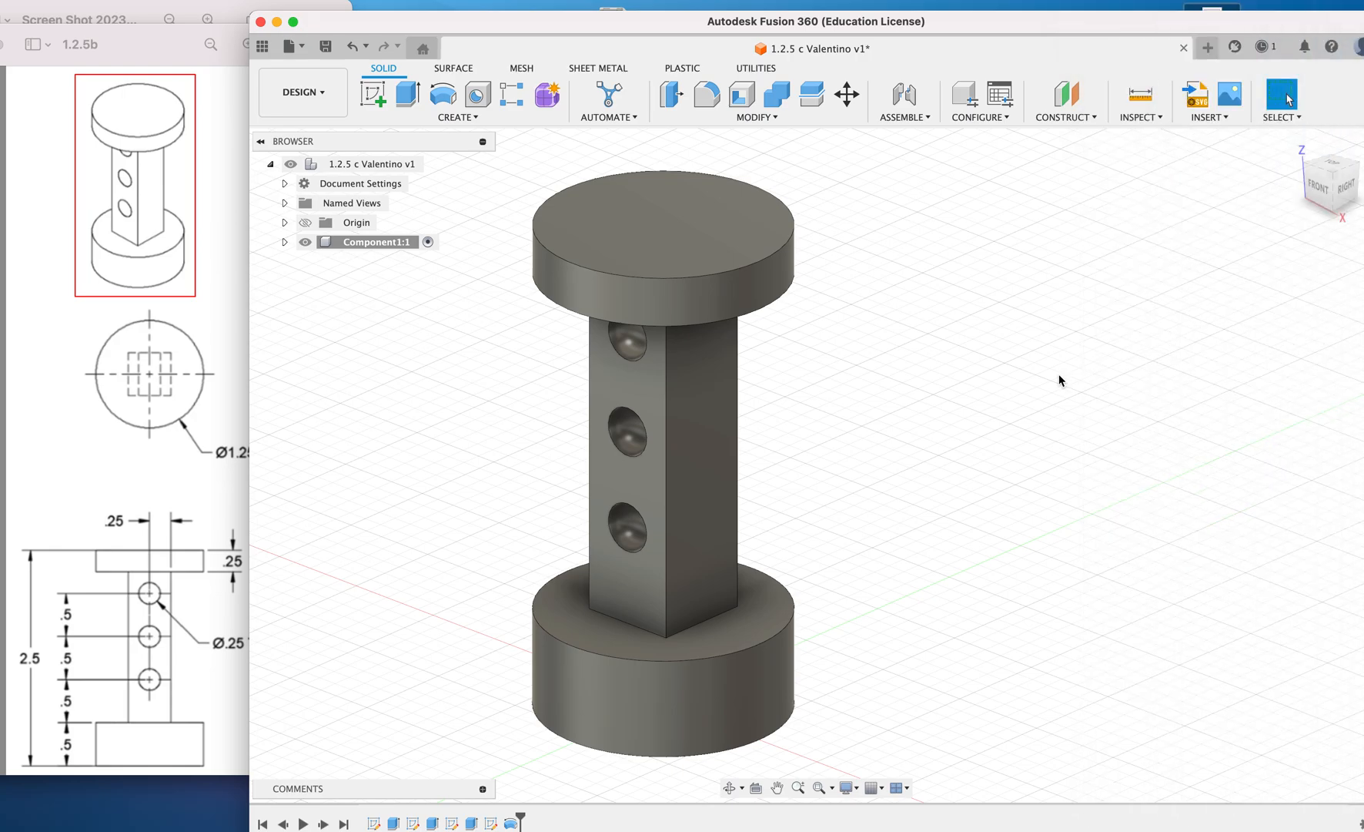
left_click_drag(820, 760, 233, 108)
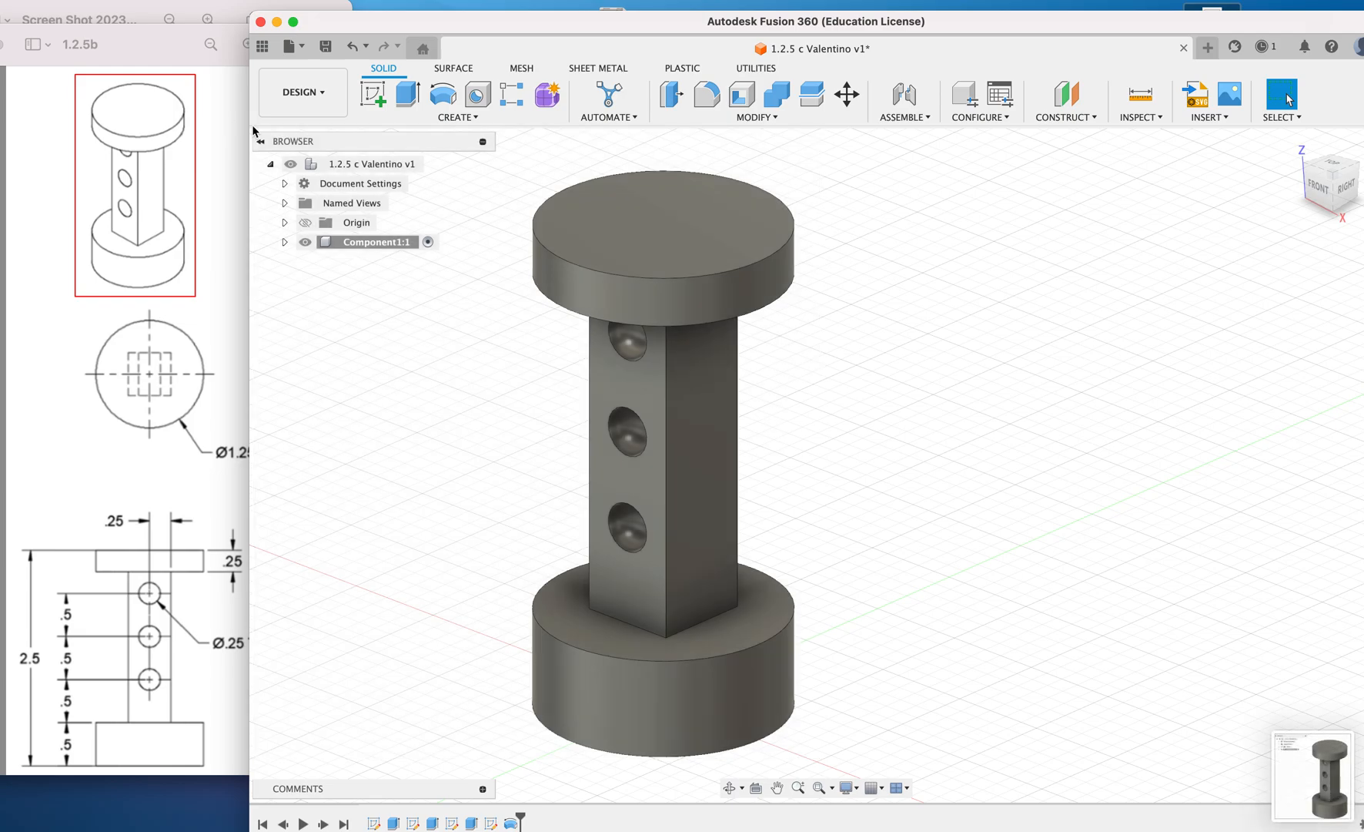